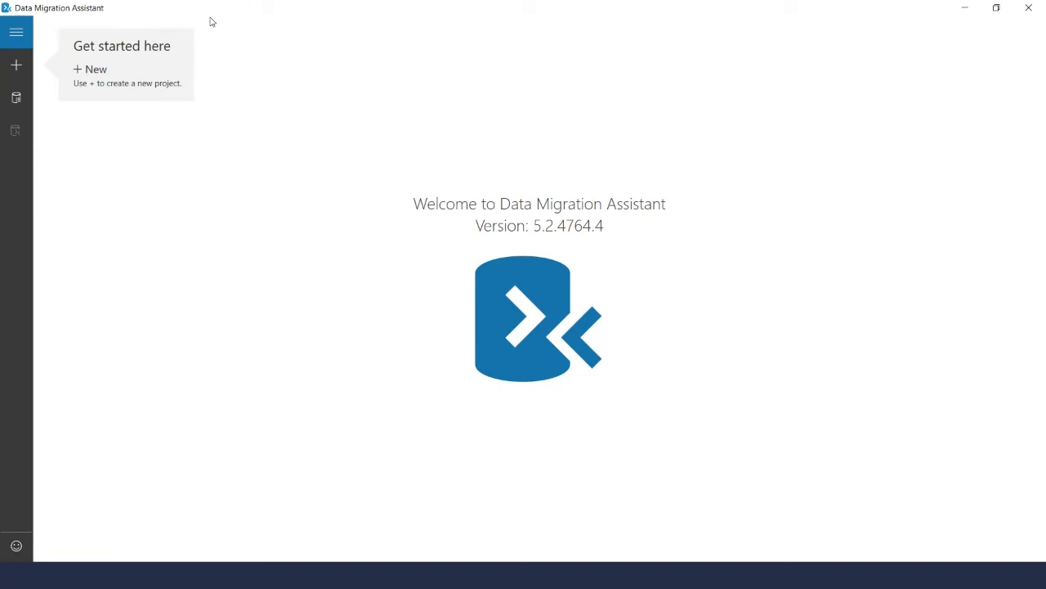
# Create a Database Engine assessment project named Demo, with SQL Server as both the source and target server type.
pyautogui.click(17, 69)
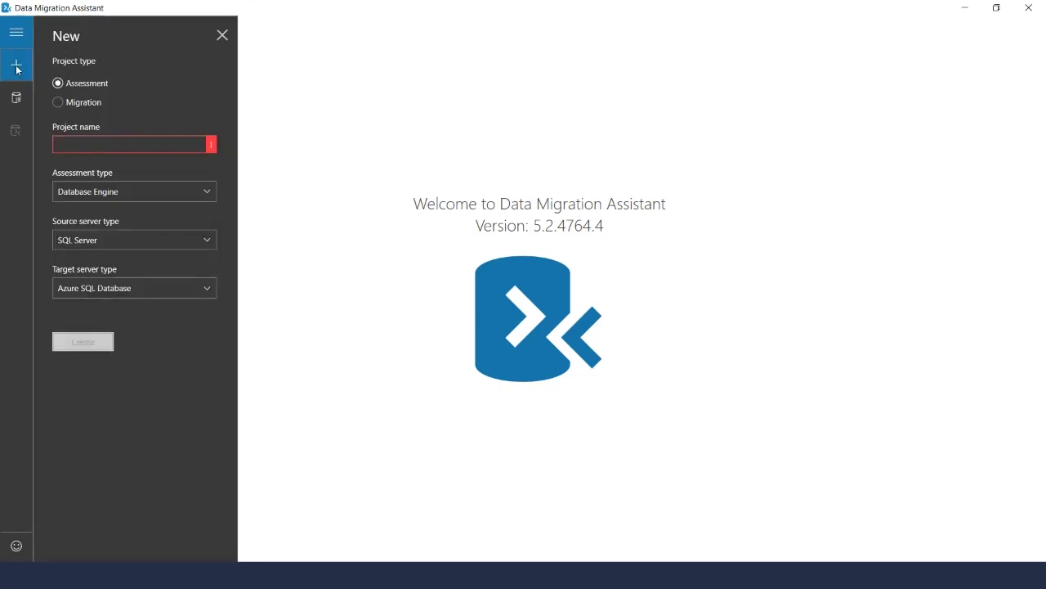
pyautogui.click(78, 85)
pyautogui.write('Demo')
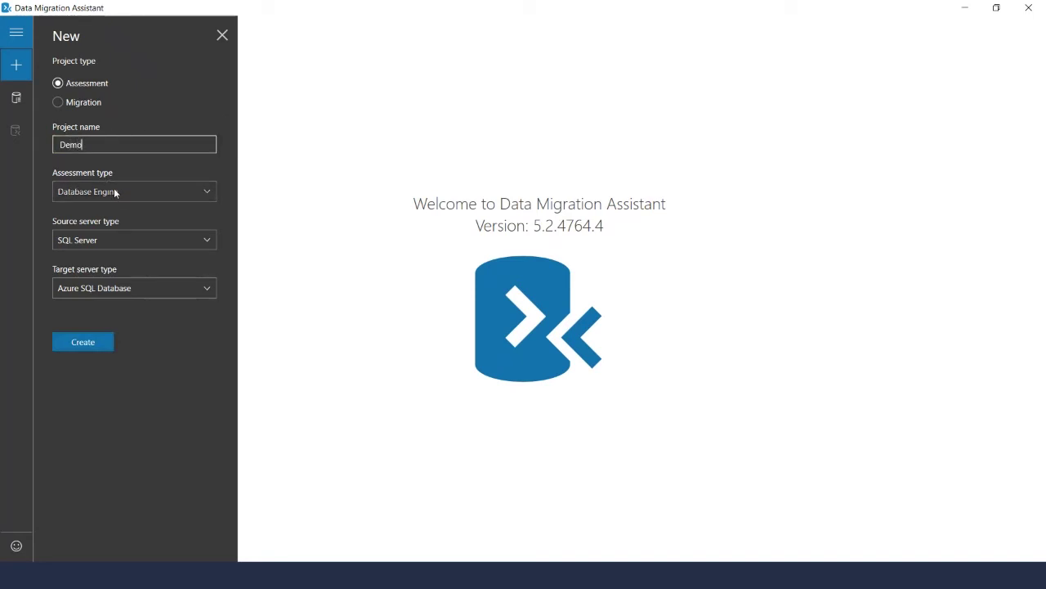
pyautogui.click(114, 237)
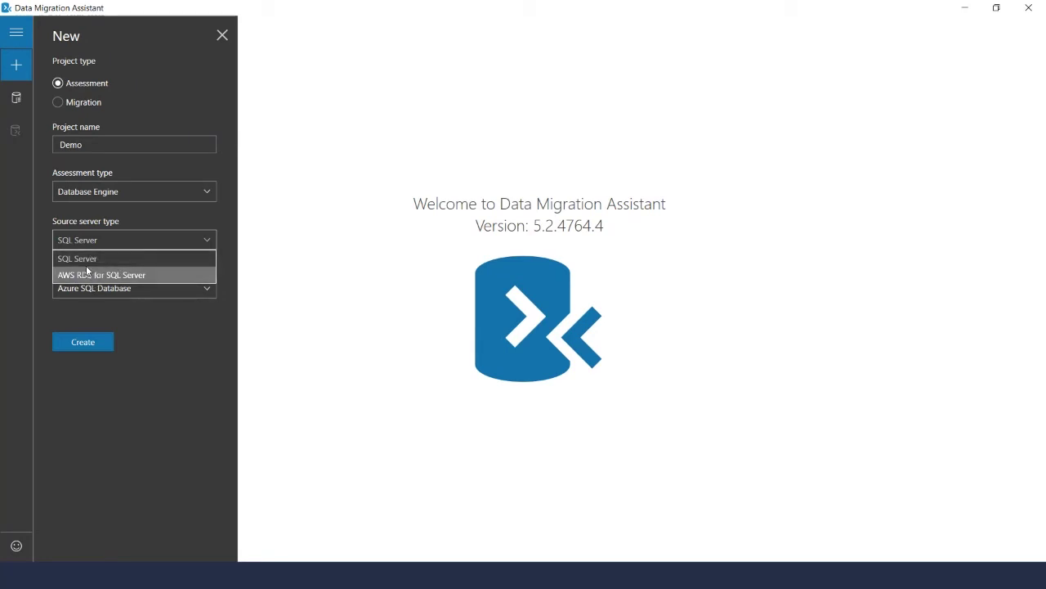
pyautogui.click(88, 260)
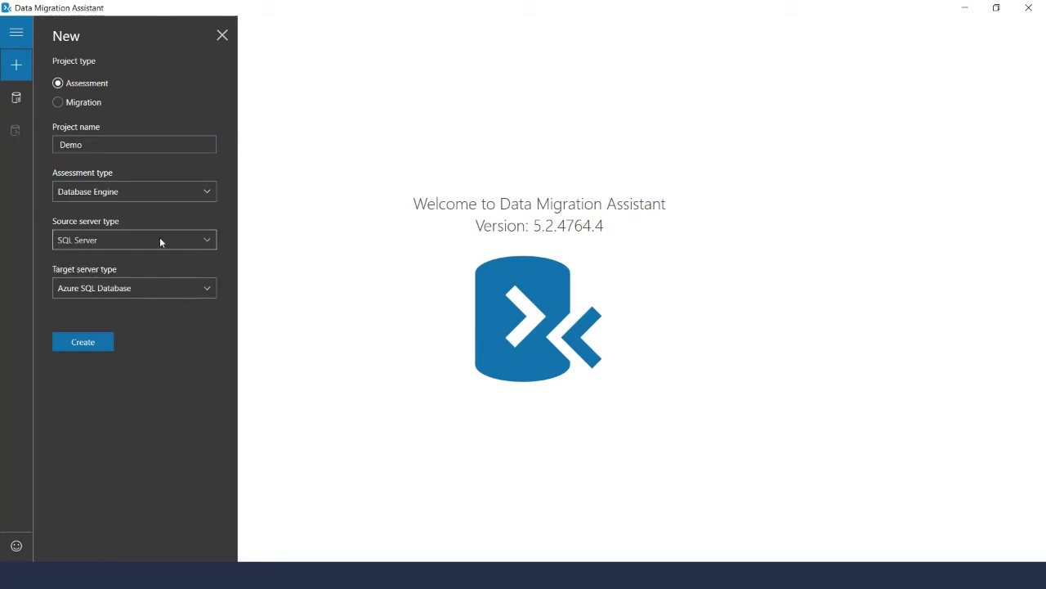
pyautogui.click(167, 292)
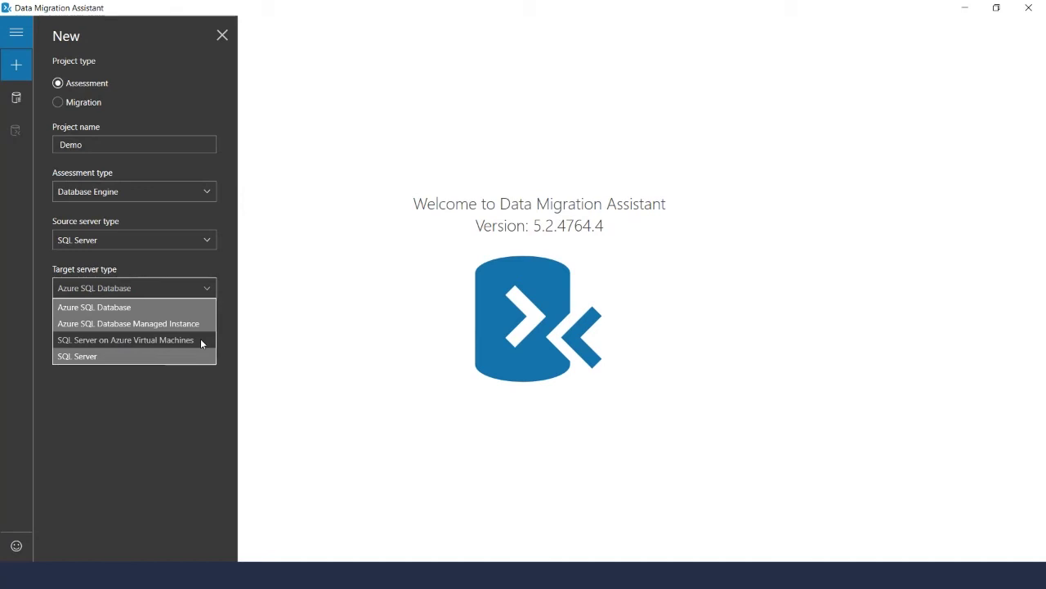
pyautogui.click(101, 357)
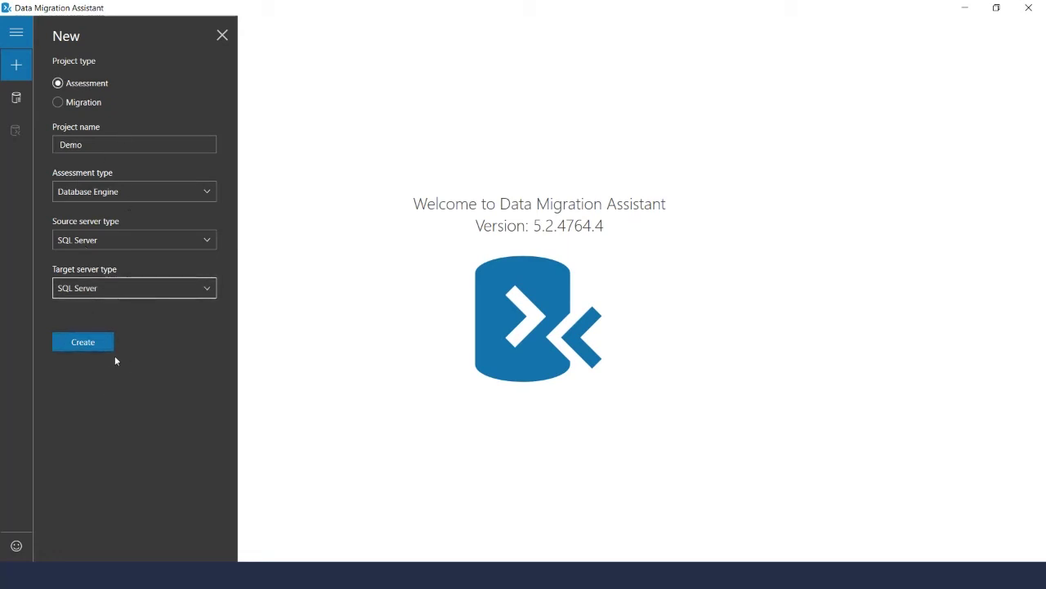
pyautogui.click(84, 344)
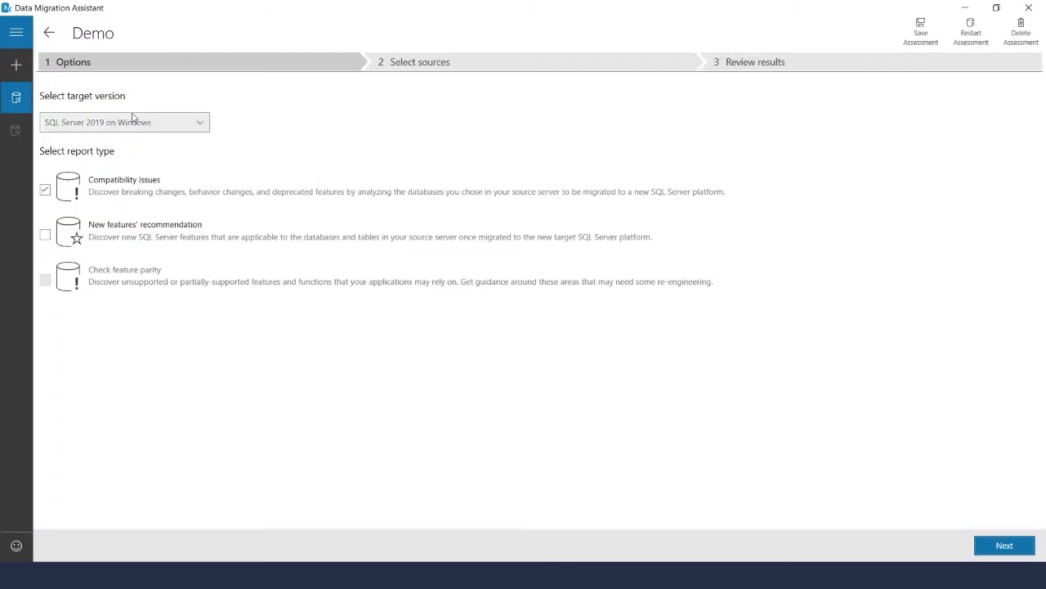
# Keep SQL Server 2019 on Windows as the target version, include the new features' recommendation report, and proceed to source selection.
pyautogui.click(198, 128)
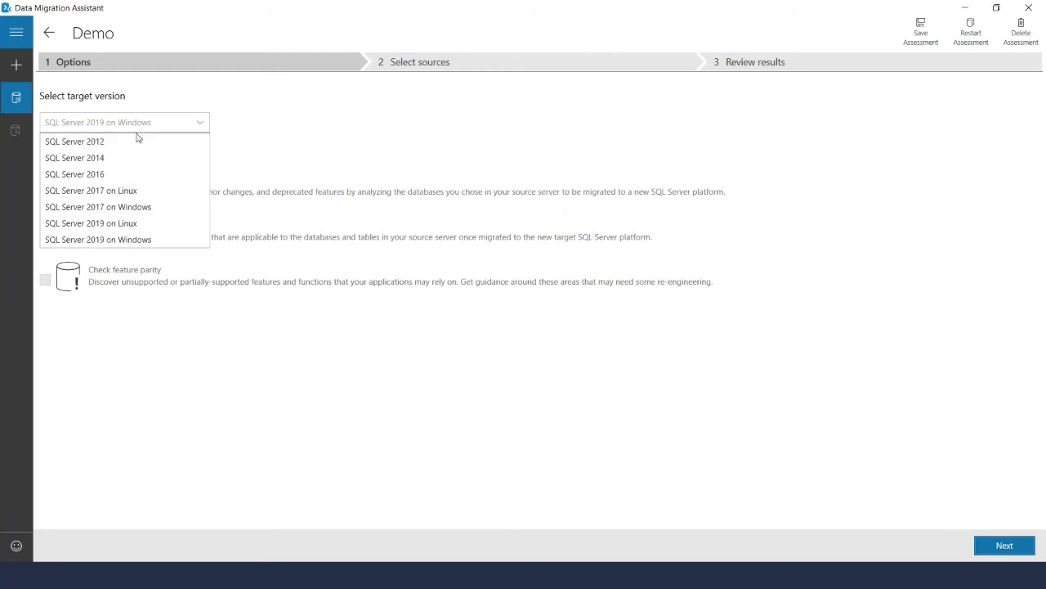
pyautogui.click(280, 121)
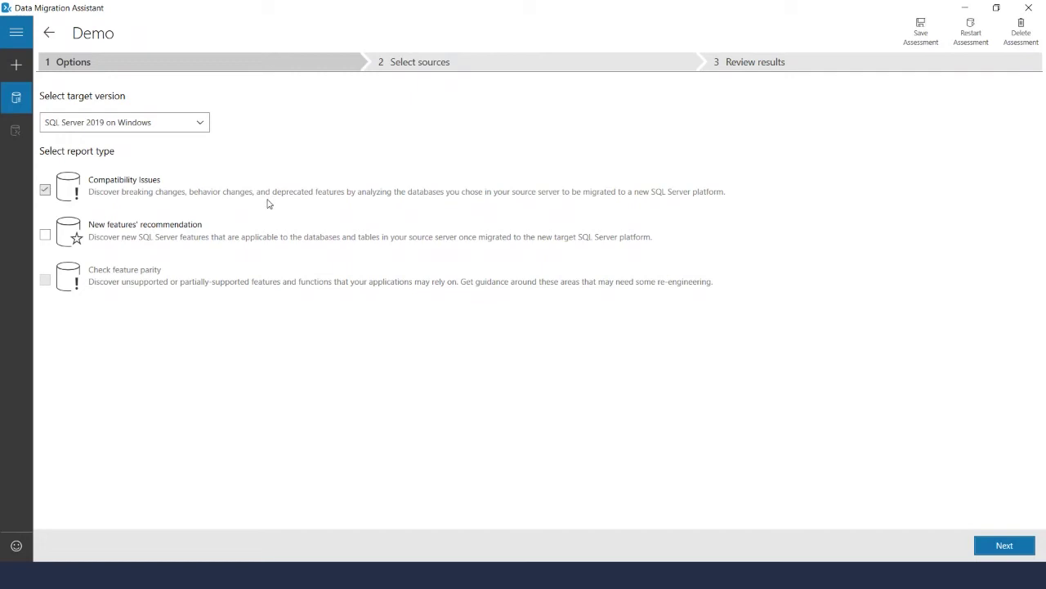
pyautogui.click(46, 235)
pyautogui.click(1005, 545)
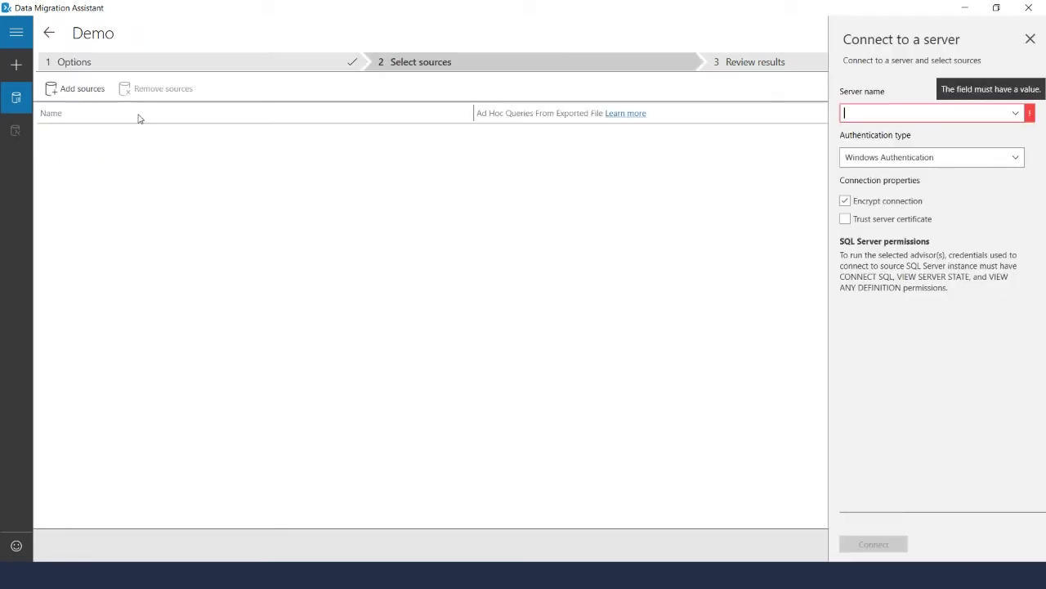
# Connect to the server localhost using Windows Authentication, with connection encryption off.
pyautogui.click(916, 112)
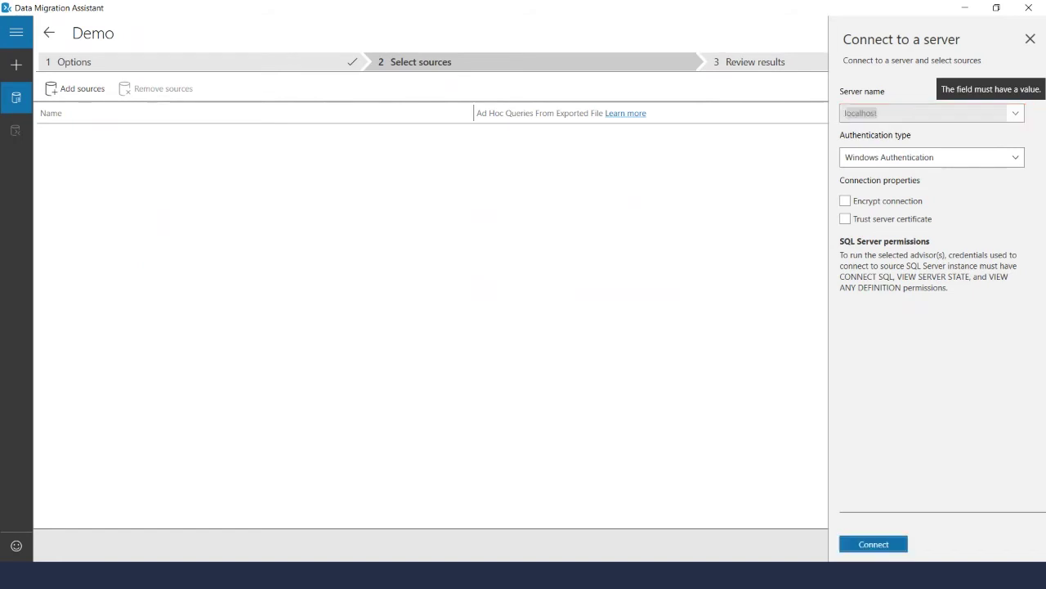
pyautogui.press('BackSpace')
pyautogui.press('BackSpace')
pyautogui.press('BackSpace')
pyautogui.press('BackSpace')
pyautogui.press('BackSpace')
pyautogui.press('BackSpace')
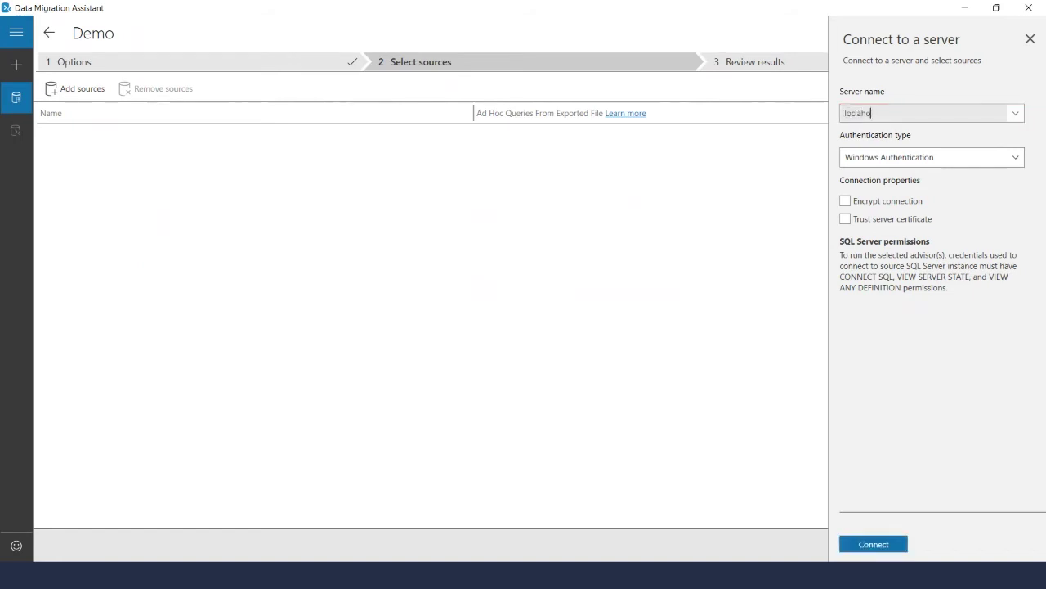
pyautogui.write('calh')
pyautogui.press('BackSpace')
pyautogui.press('BackSpace')
pyautogui.press('BackSpace')
pyautogui.press('BackSpace')
pyautogui.write('al')
pyautogui.write('os')
pyautogui.press('BackSpace')
pyautogui.press('BackSpace')
pyautogui.press('BackSpace')
pyautogui.press('BackSpace')
pyautogui.press('BackSpace')
pyautogui.press('BackSpace')
pyautogui.press('BackSpace')
pyautogui.press('BackSpace')
pyautogui.write('localhost')
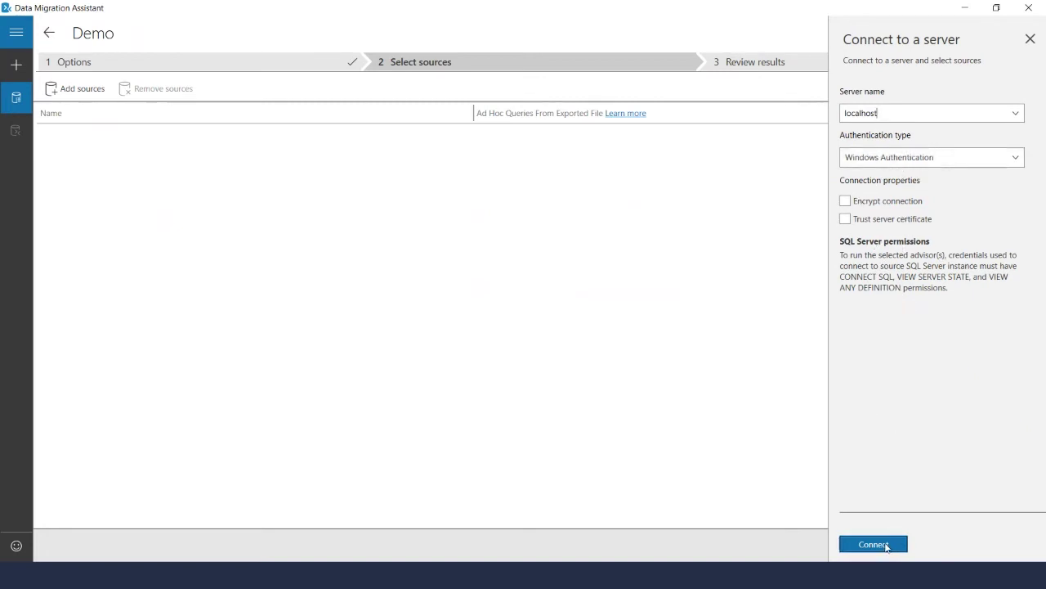
pyautogui.click(886, 545)
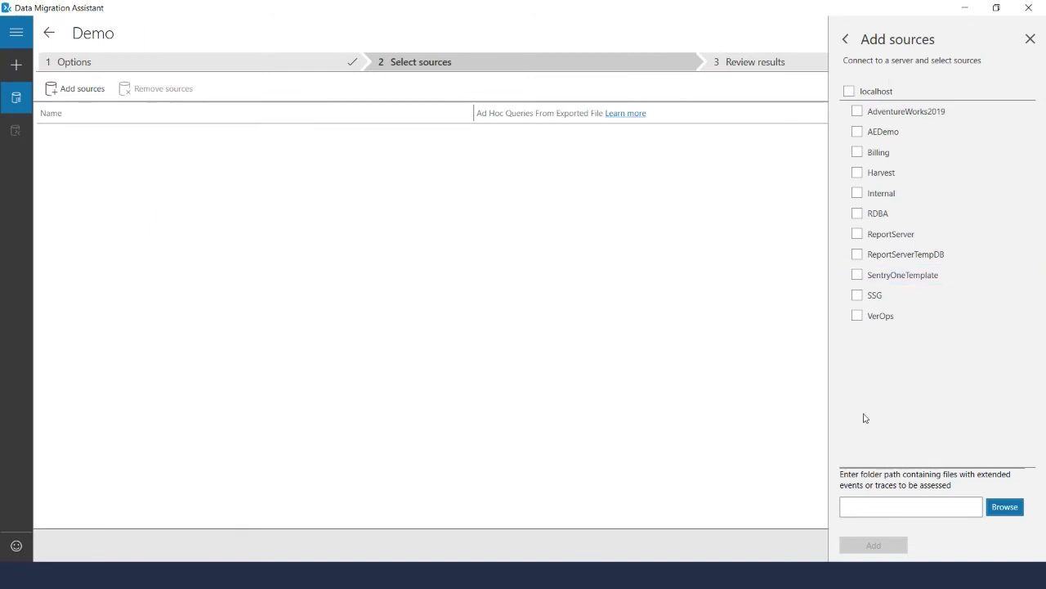
# Add all databases on localhost as sources and start the assessment.
pyautogui.click(849, 91)
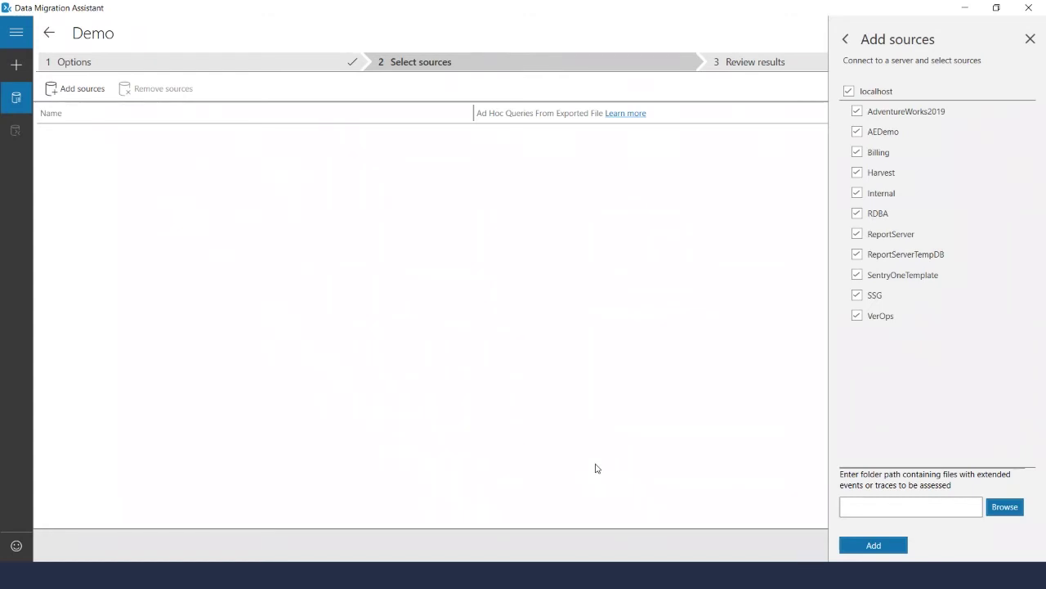
pyautogui.click(878, 546)
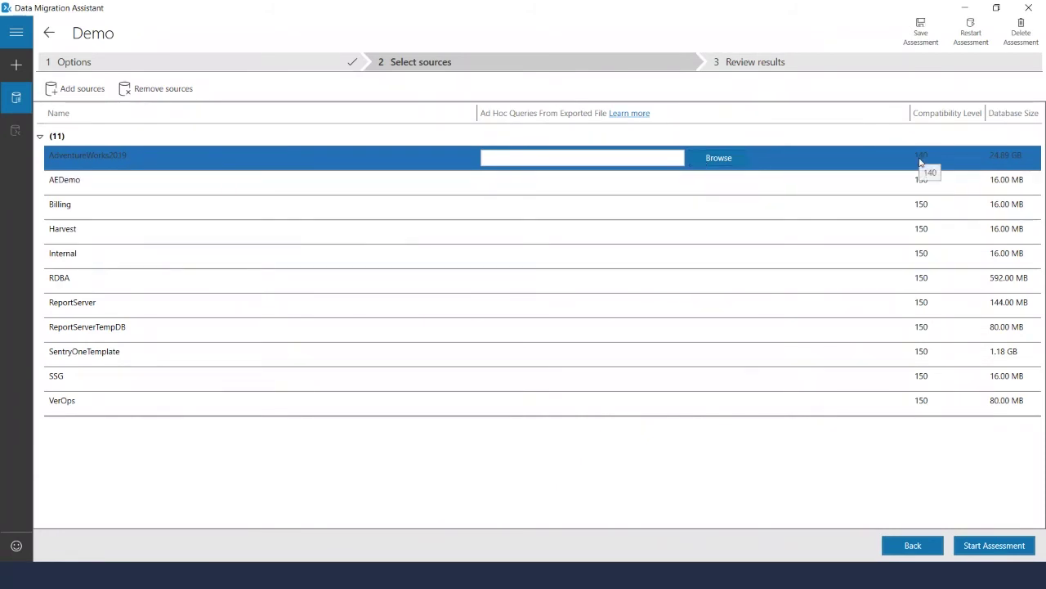
pyautogui.keyDown('ctrl'); pyautogui.click(853, 180); pyautogui.keyUp('ctrl')
pyautogui.keyDown('ctrl'); pyautogui.click(854, 179); pyautogui.keyUp('ctrl')
pyautogui.click(1004, 546)
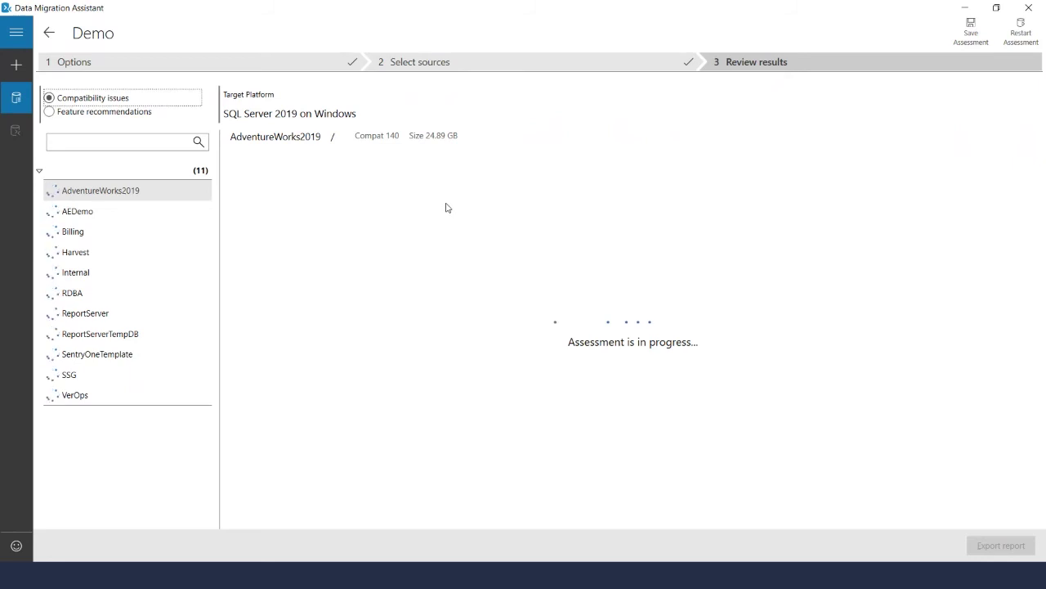
# Switch to the window with the completed Demo assessment and examine the compatibility results for AdventureWorks2019, AEDemo, Billing and Harvest.
pyautogui.hotkey('alt', 'Tab')
pyautogui.hotkey('alt', 'Tab')
pyautogui.hotkey('alt', 'Tab')
pyautogui.hotkey('alt', 'Tab')
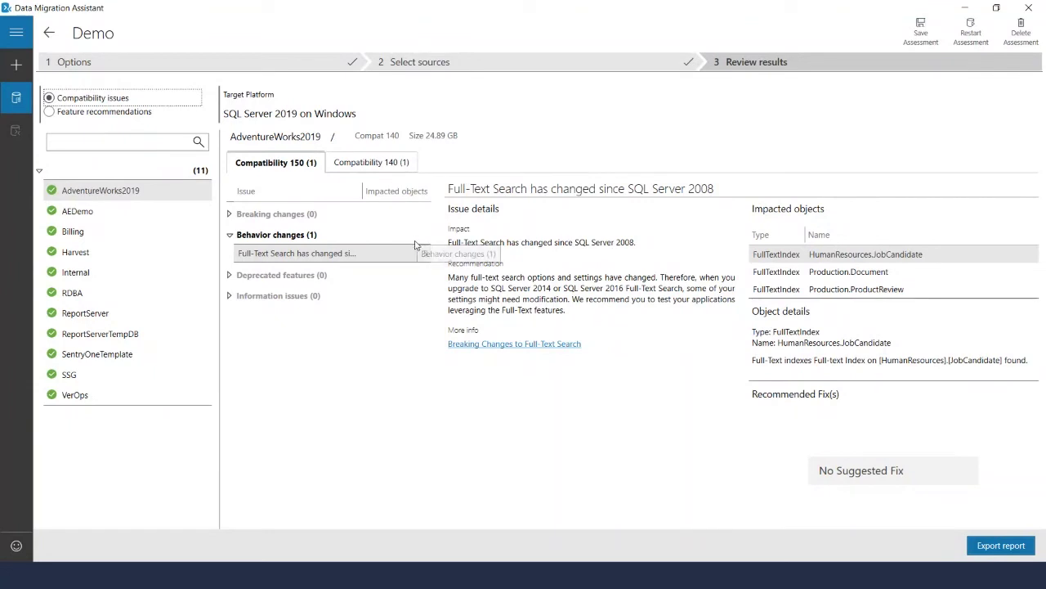
pyautogui.click(323, 254)
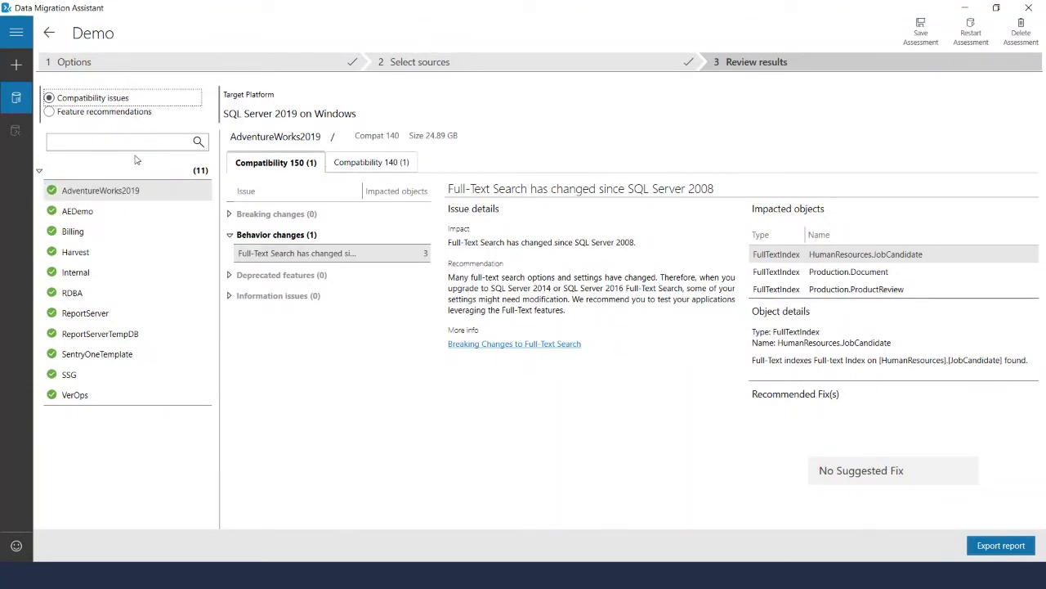
pyautogui.click(144, 381)
pyautogui.click(85, 213)
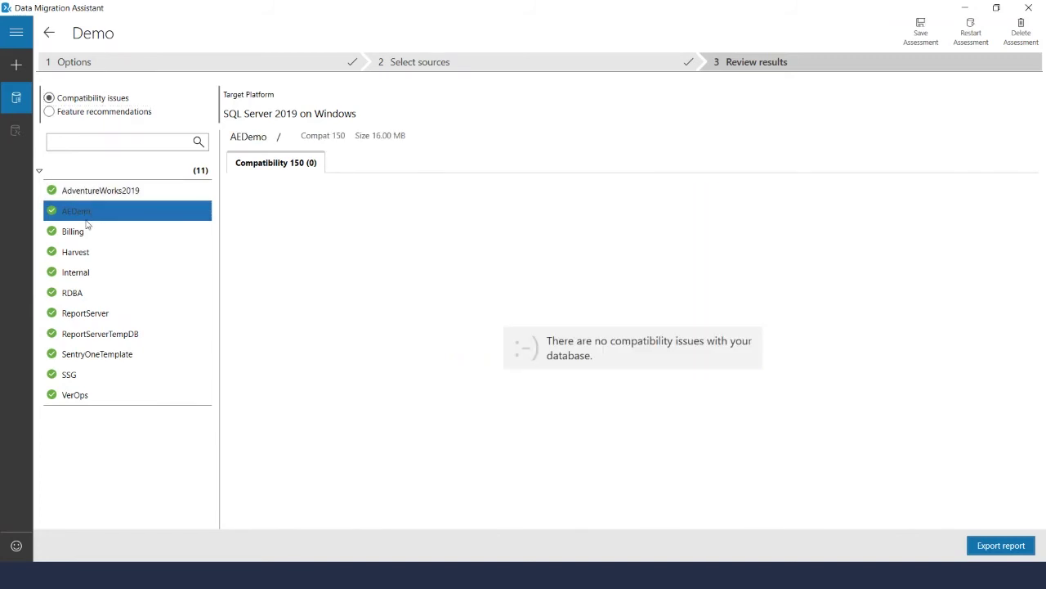
pyautogui.click(85, 231)
pyautogui.click(84, 250)
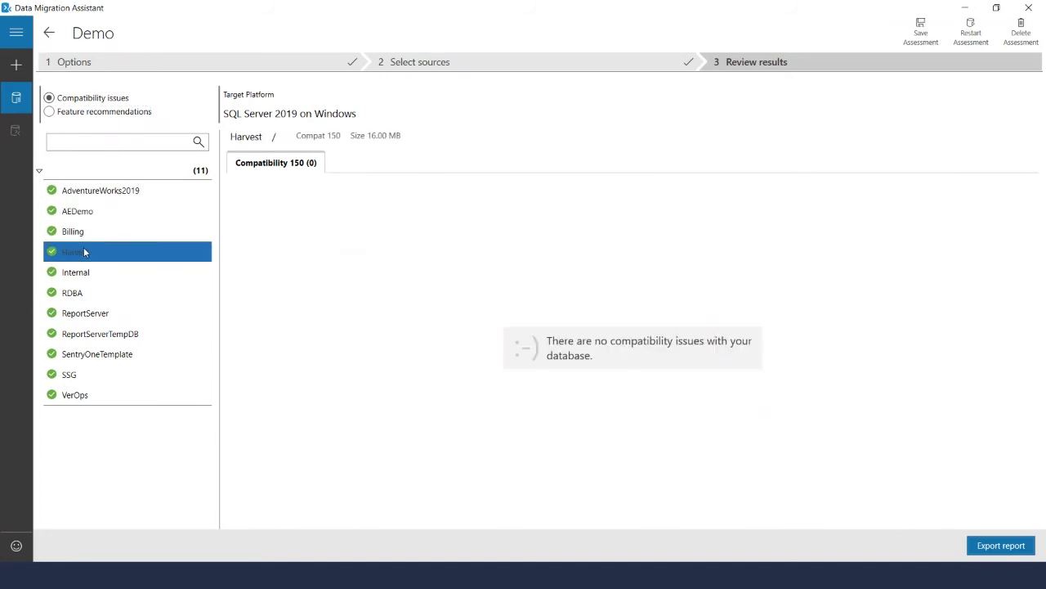
# Review the Full-Text Search behavior change for AdventureWorks2019 under compatibility levels 150 and 140.
pyautogui.click(96, 193)
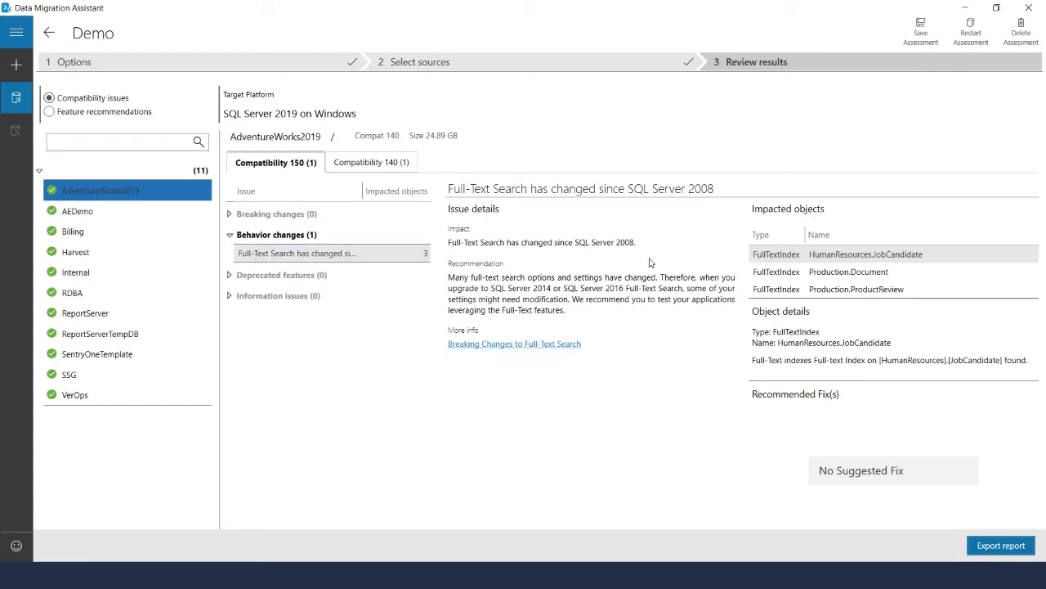
pyautogui.click(391, 251)
pyautogui.click(380, 167)
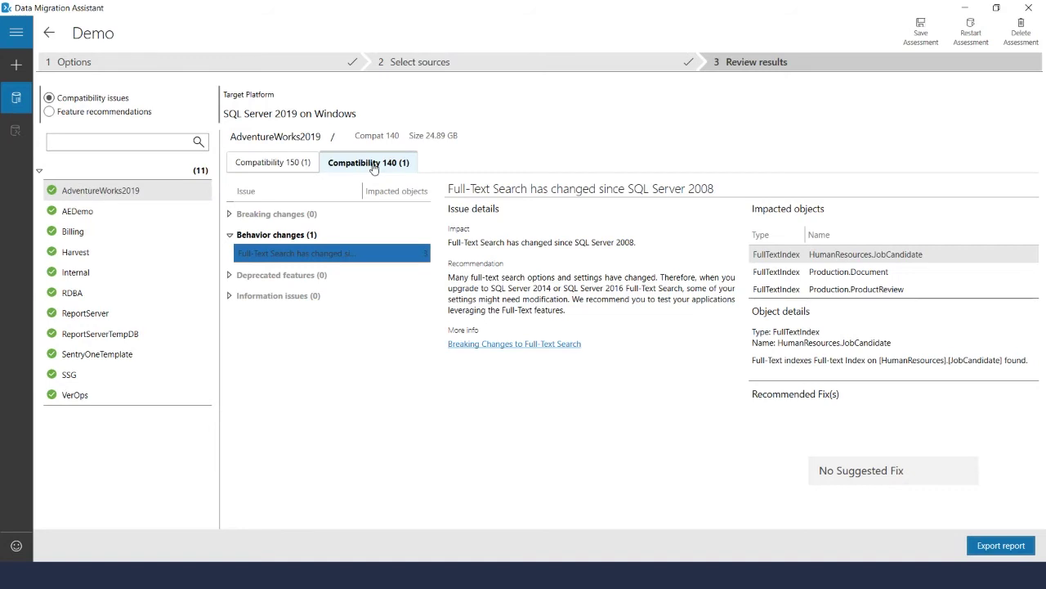
# Check the compatibility issues of the other databases, from AEDemo through RDBA and ReportServerTempDB to SentryOneTemplate.
pyautogui.click(104, 212)
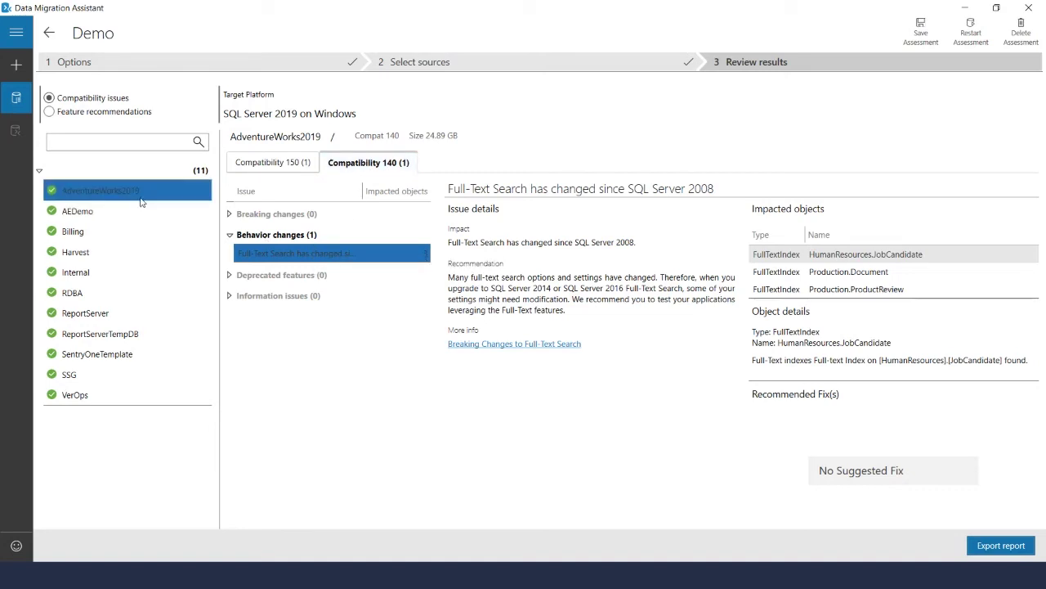
pyautogui.moveTo(104, 223); pyautogui.dragTo(104, 235)
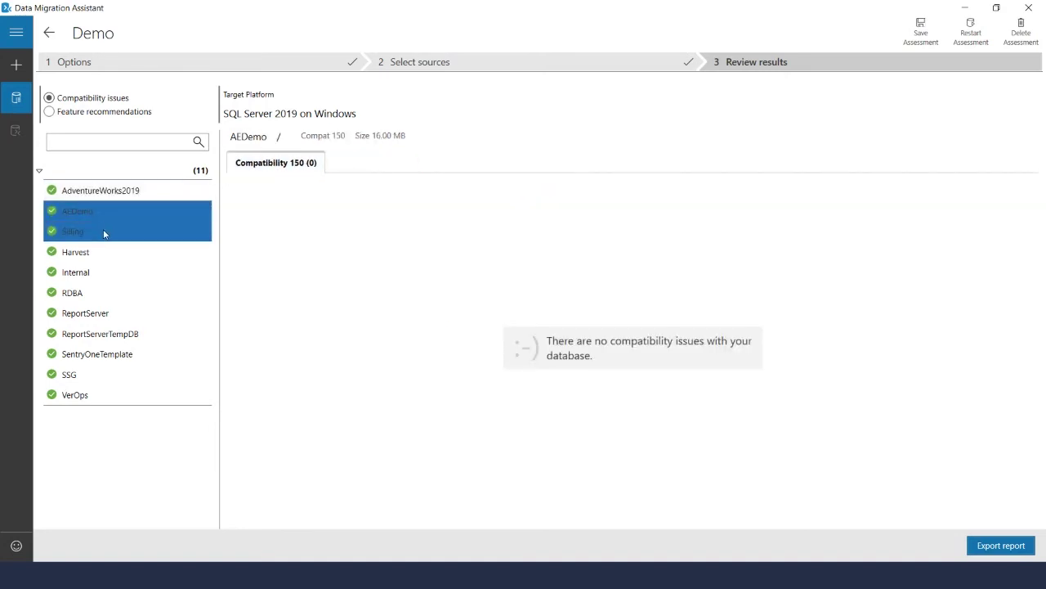
pyautogui.click(104, 293)
pyautogui.click(103, 313)
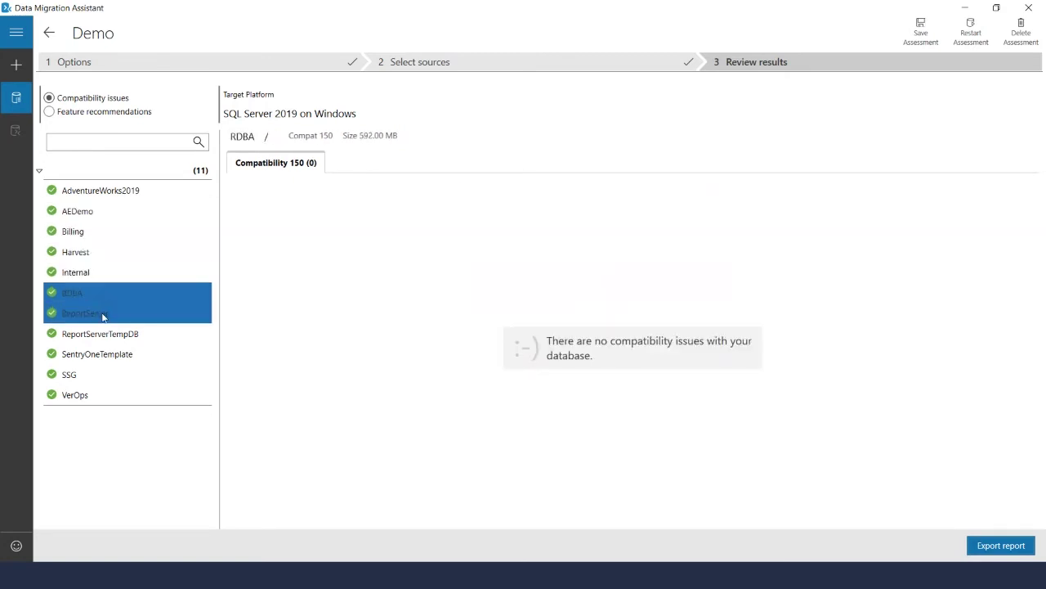
pyautogui.click(107, 331)
pyautogui.click(119, 354)
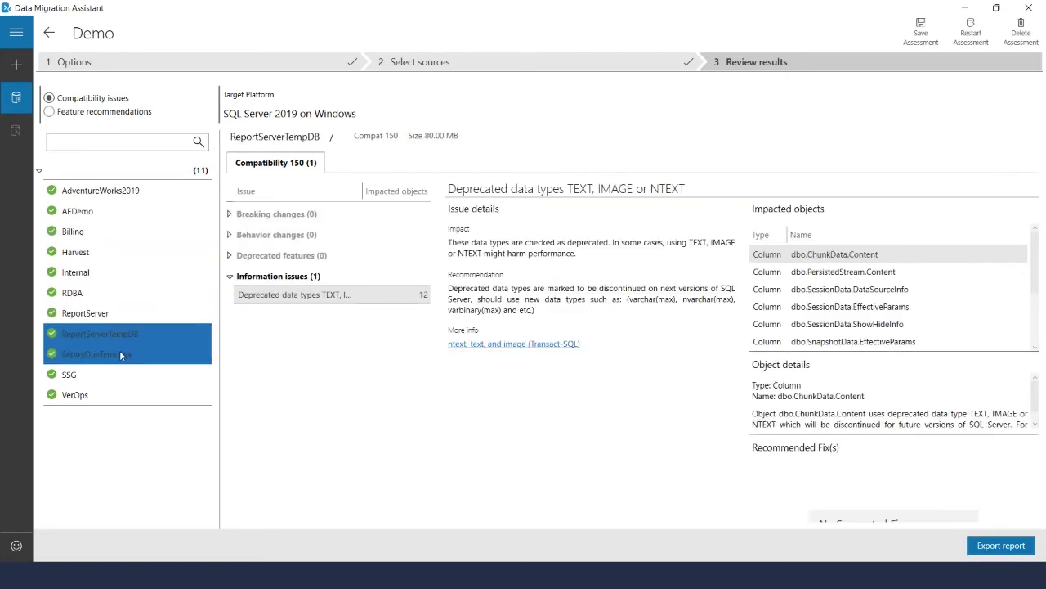
pyautogui.click(195, 309)
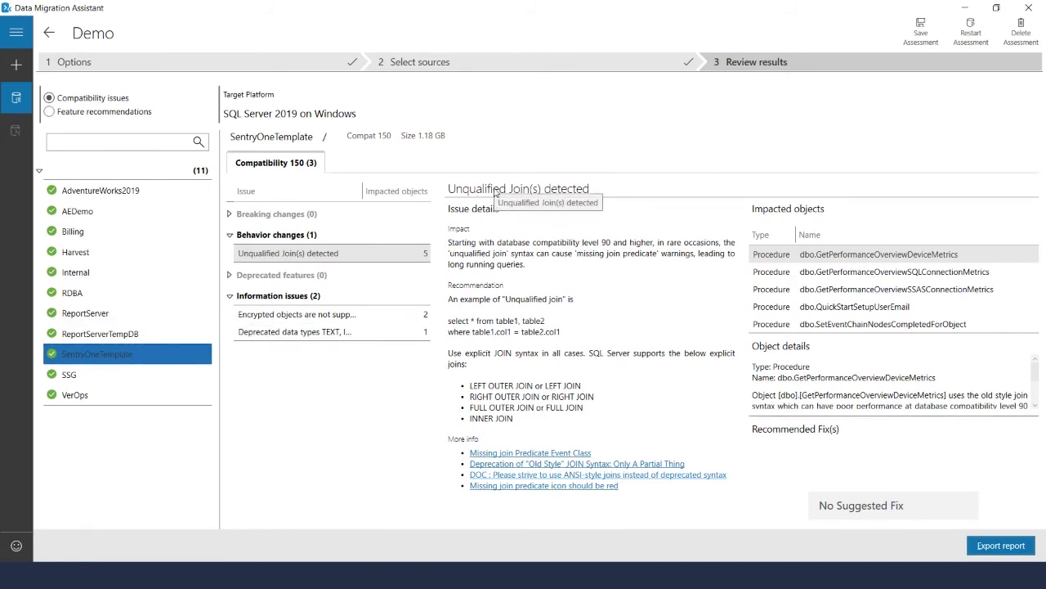
# Switch to the window with the SQL-HA Large assessment and reopen that assessment from the list of all assessments.
pyautogui.hotkey('alt', 'Tab')
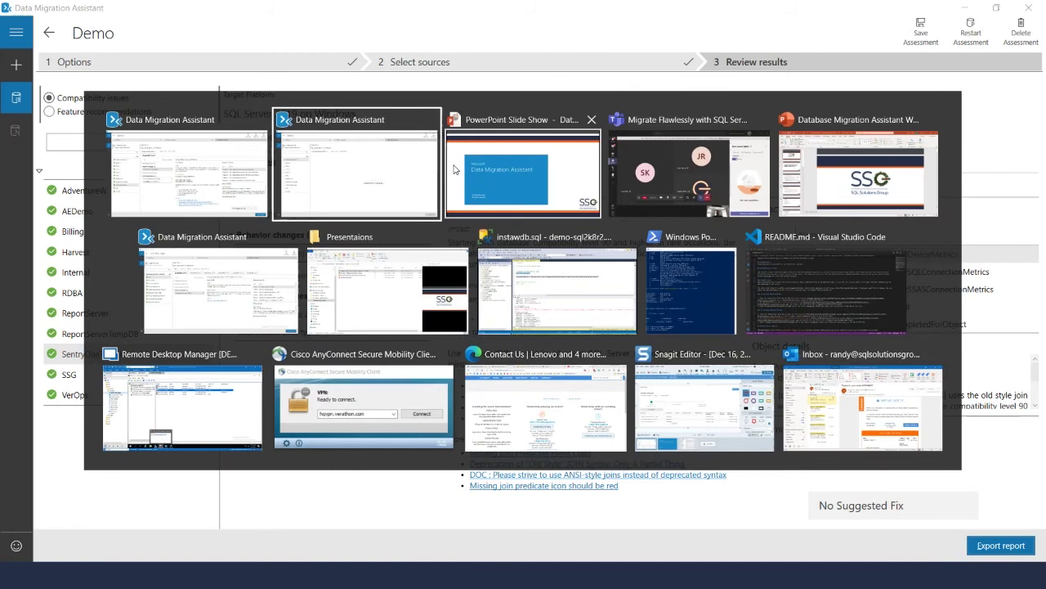
pyautogui.click(229, 275)
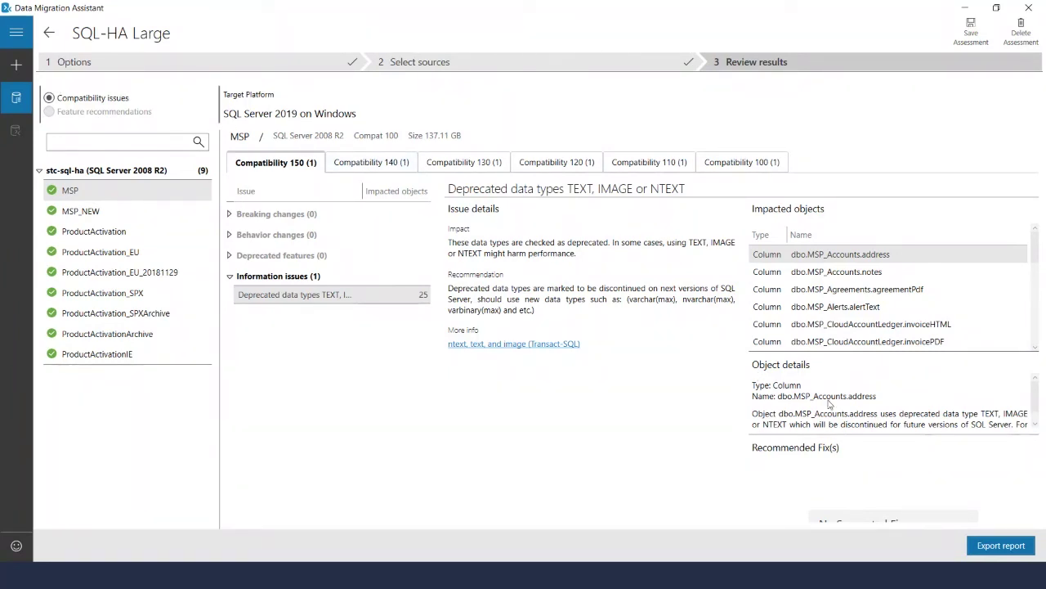
pyautogui.click(49, 33)
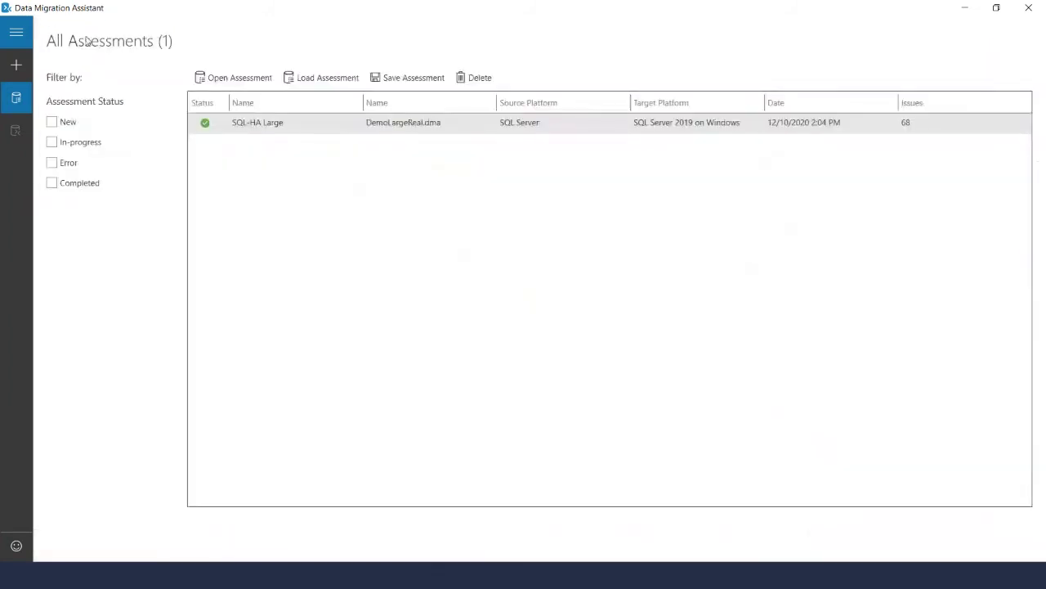
pyautogui.click(269, 122)
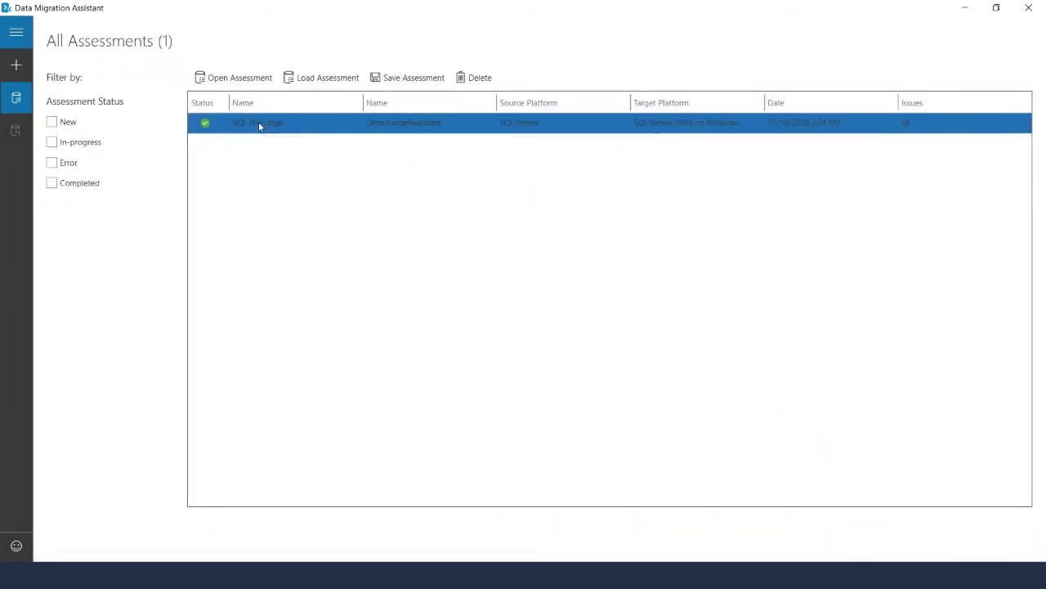
pyautogui.click(256, 76)
pyautogui.click(266, 121)
pyautogui.click(245, 79)
pyautogui.click(322, 79)
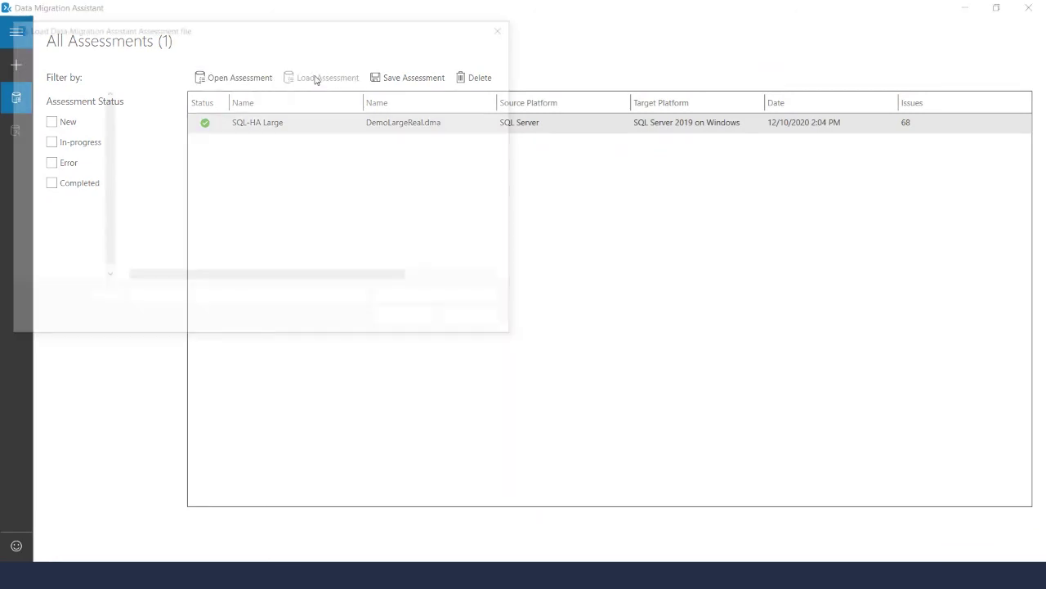
pyautogui.click(477, 320)
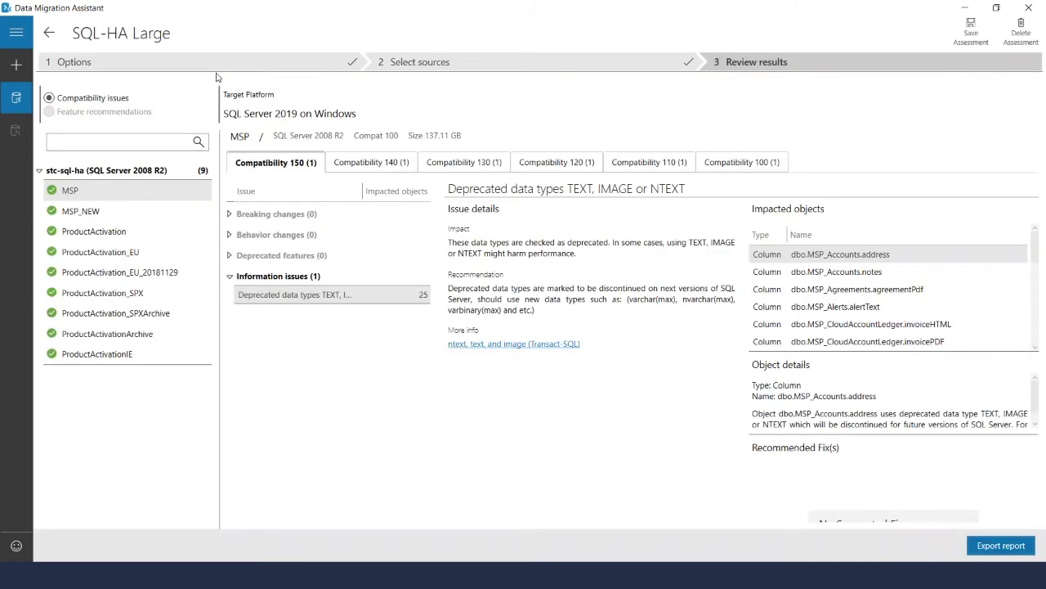
# Switch back to the window running the Demo assessment.
pyautogui.moveTo(219, 171); pyautogui.dragTo(226, 179)
pyautogui.hotkey('alt', 'Tab')
pyautogui.hotkey('alt', 'Tab')
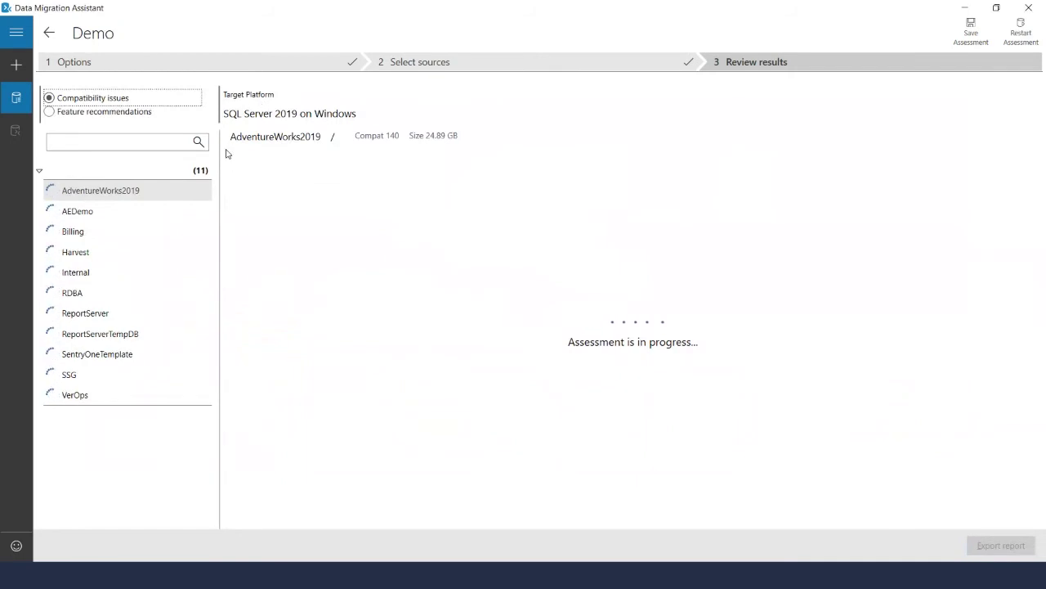
# Leave the Demo assessment for the list of all assessments, and switch to the window showing the SQL-HA Large assessment.
pyautogui.click(50, 34)
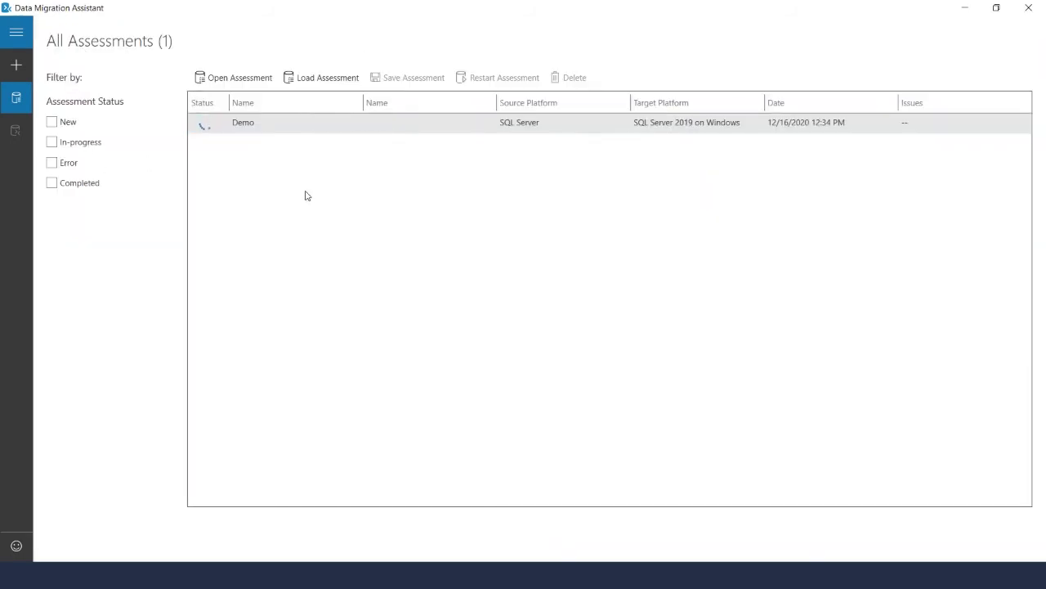
pyautogui.press('alt')
pyautogui.hotkey('alt', 'Tab')
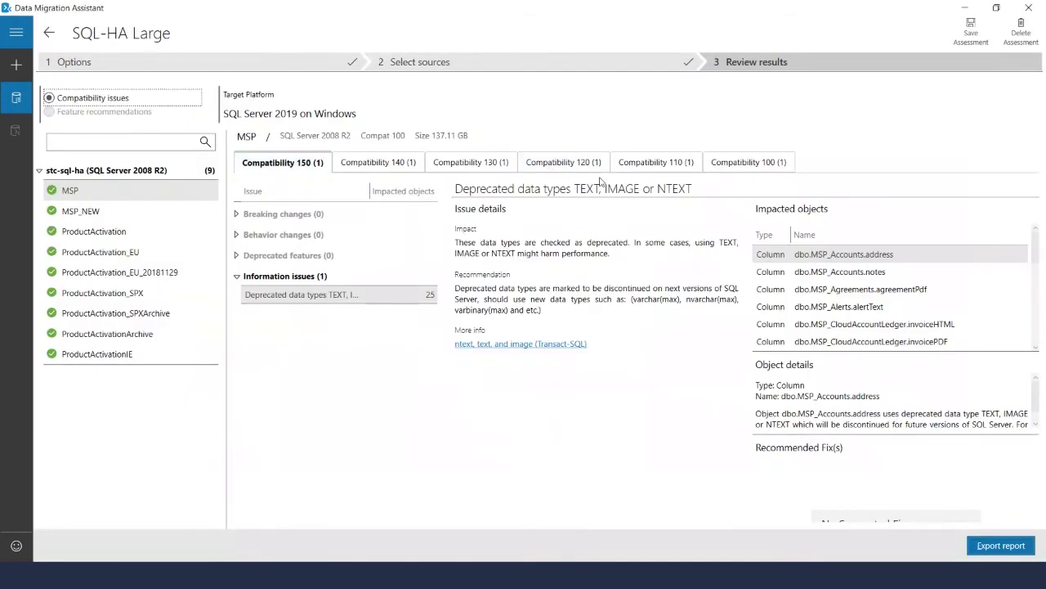
# Review the deprecated data types issue of the MSP database under each compatibility level, from 100 up to 150.
pyautogui.click(412, 299)
pyautogui.click(82, 189)
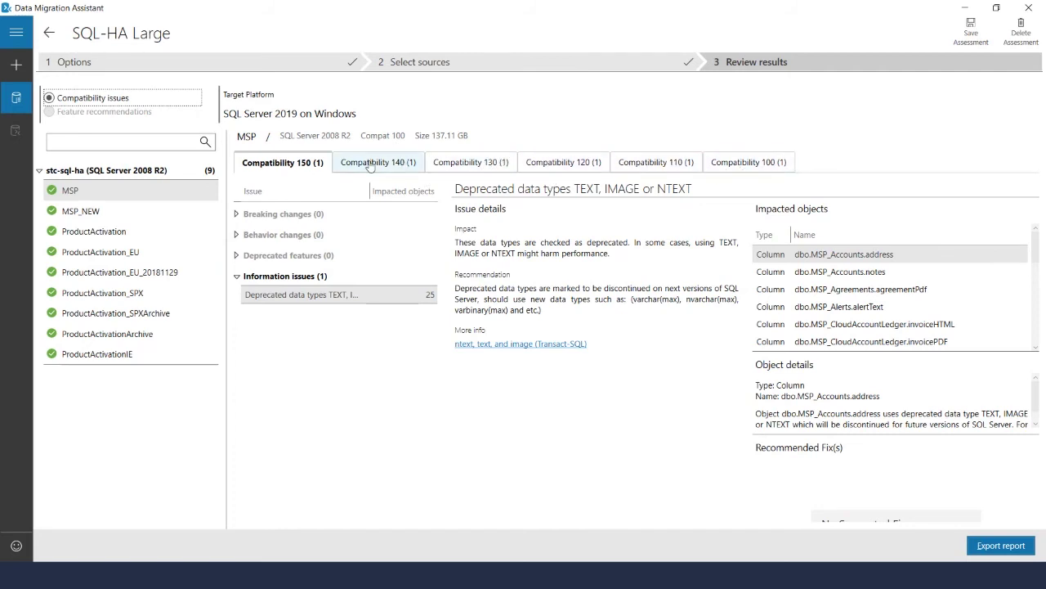
pyautogui.click(774, 163)
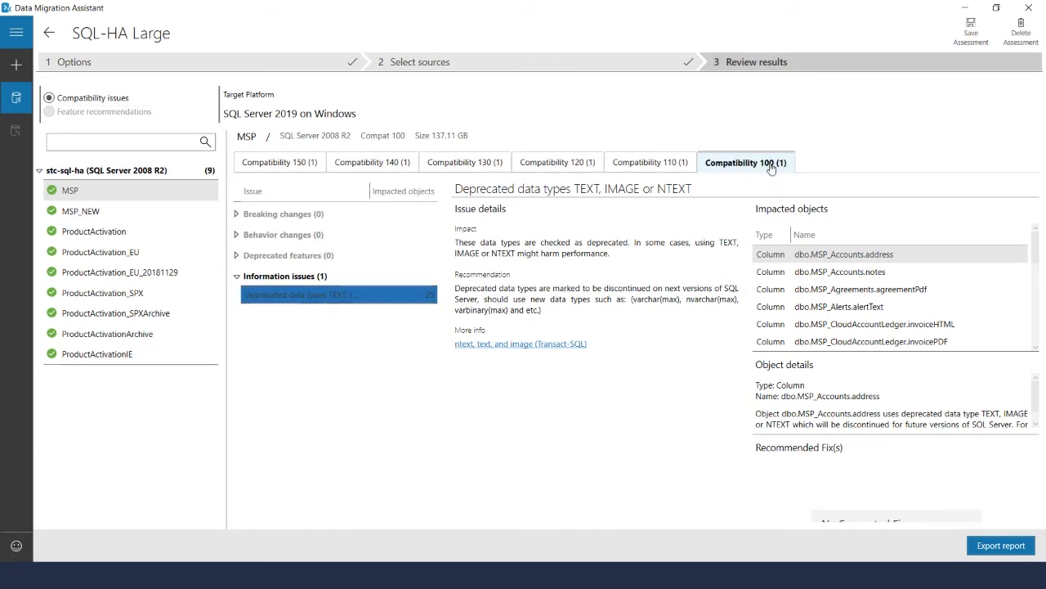
pyautogui.click(642, 163)
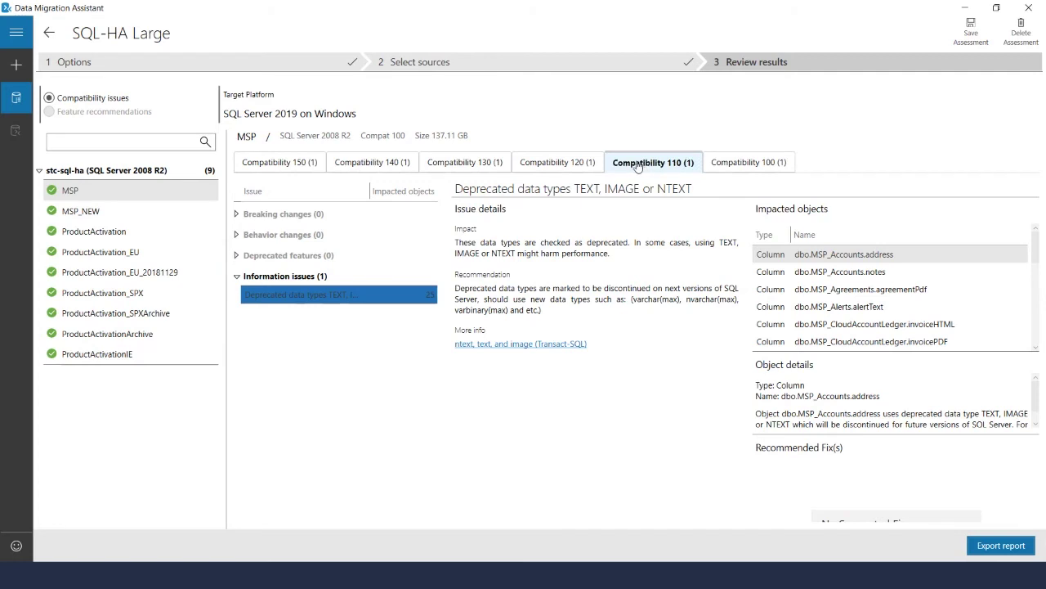
pyautogui.click(558, 162)
pyautogui.click(466, 161)
pyautogui.click(391, 162)
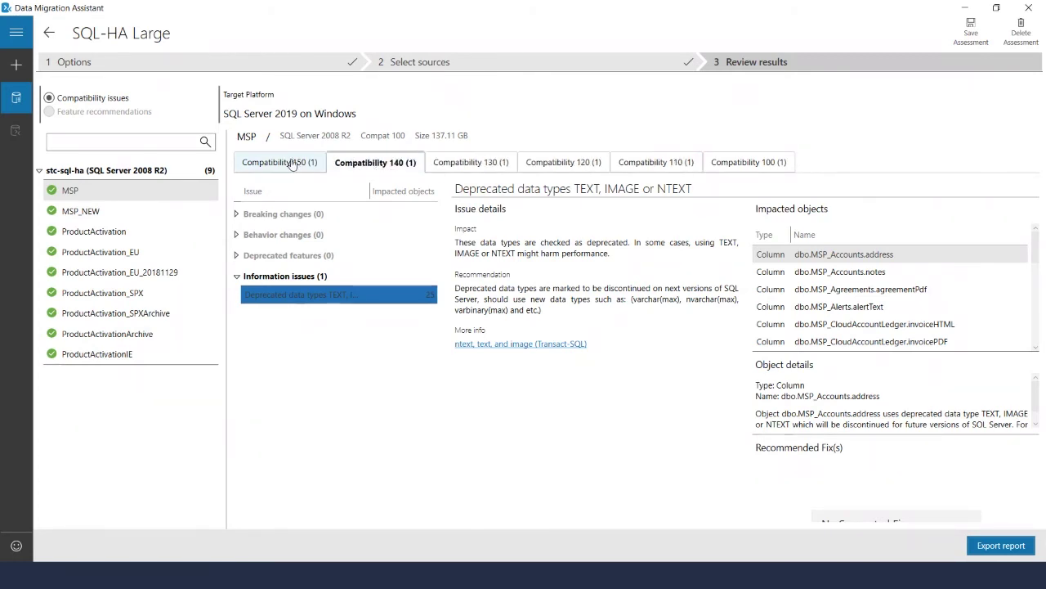
pyautogui.click(288, 162)
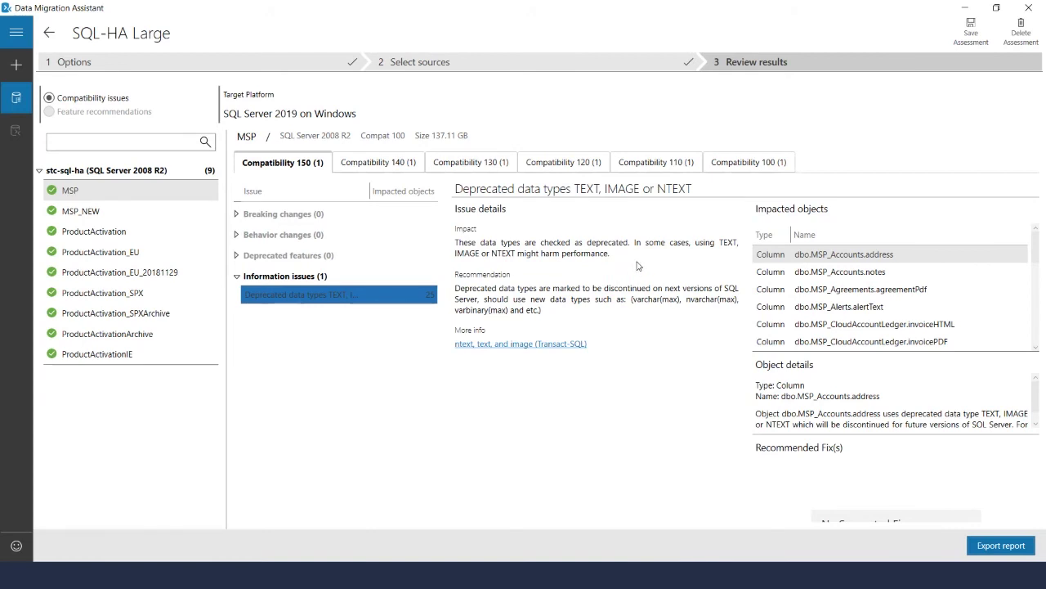
# Check the compatibility 150 issues of the MSP_NEW and ProductActivation databases.
pyautogui.click(112, 209)
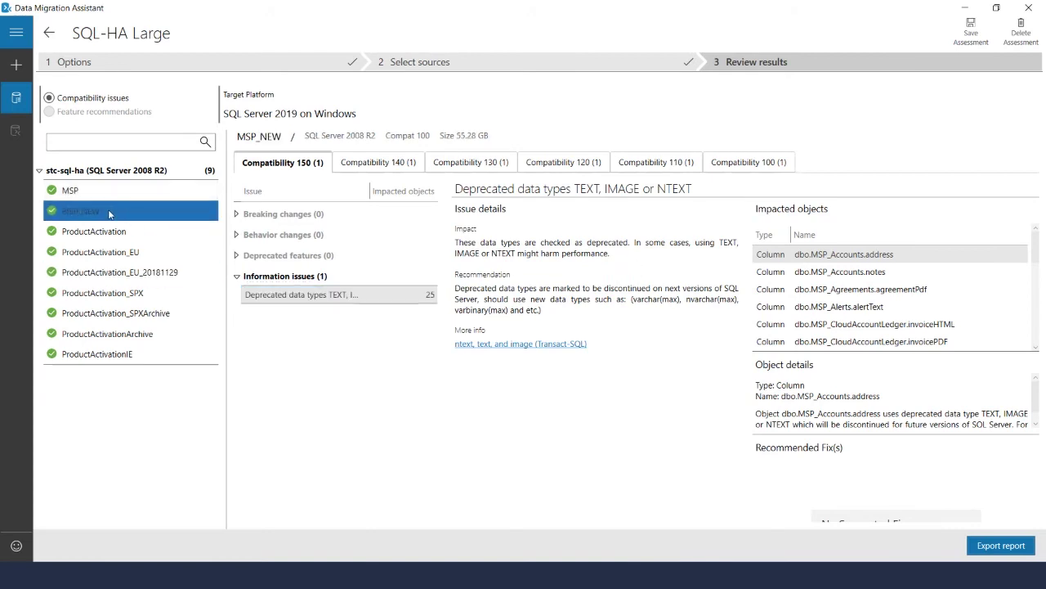
pyautogui.keyDown('ctrl'); pyautogui.click(100, 227); pyautogui.keyUp('ctrl')
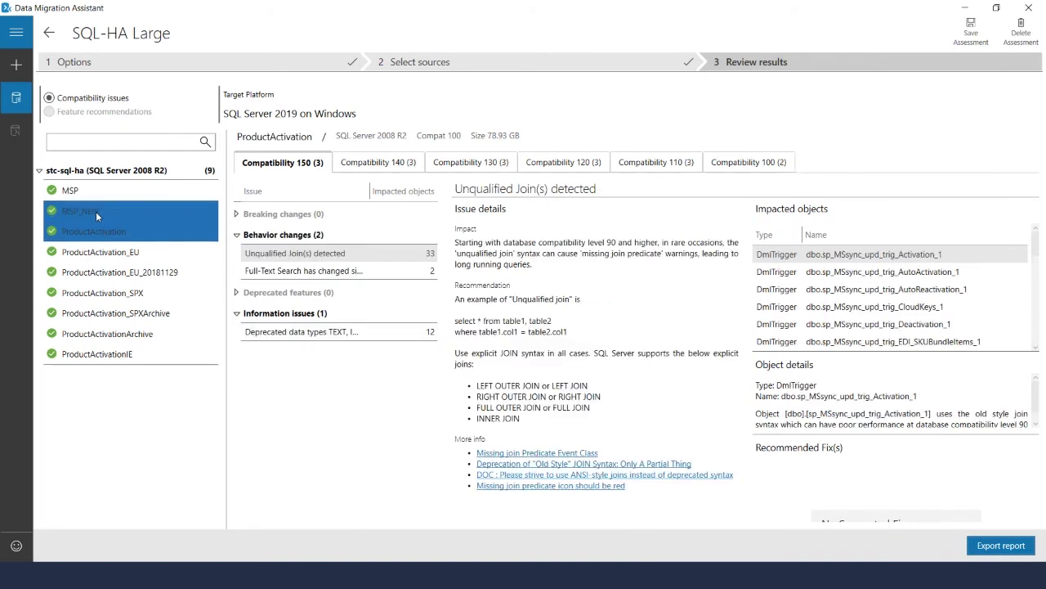
pyautogui.click(96, 211)
pyautogui.click(96, 226)
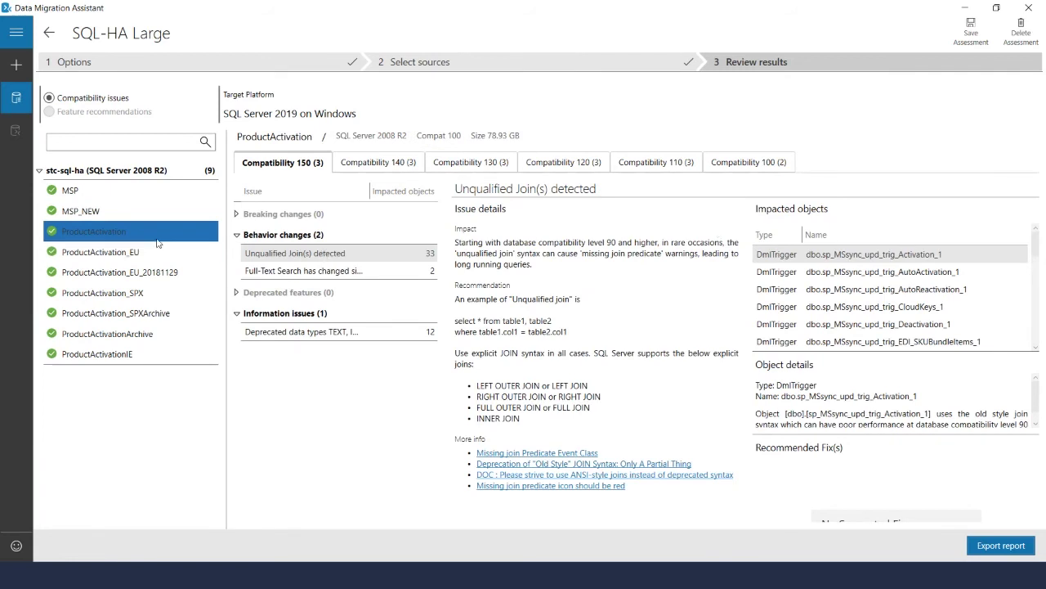
pyautogui.moveTo(72, 236); pyautogui.dragTo(167, 246)
# Review ProductActivation's deprecated data types and unqualified joins issues under compatibility level 100.
pyautogui.click(756, 165)
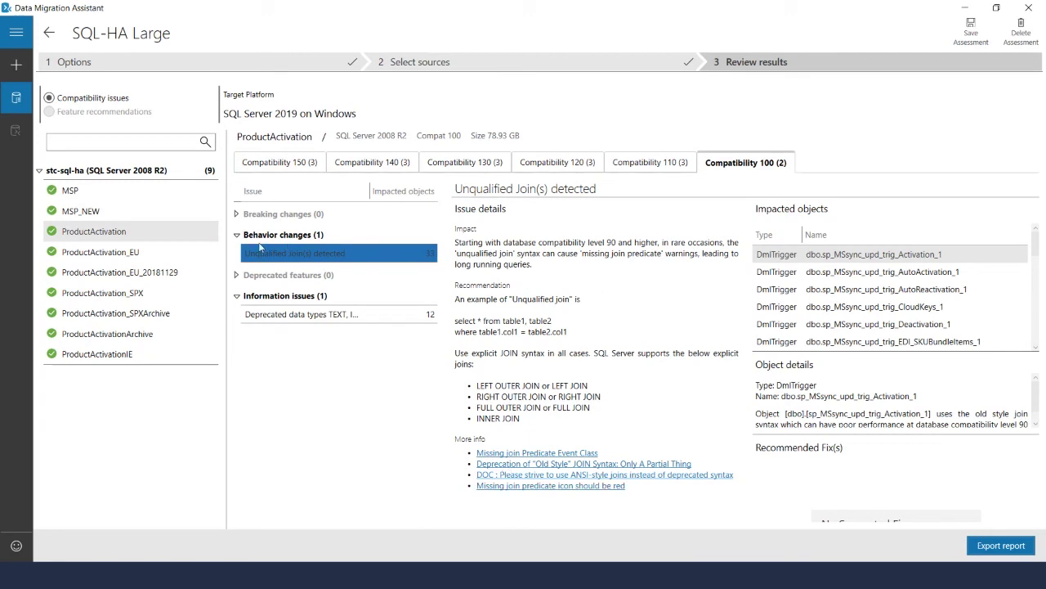
pyautogui.click(318, 319)
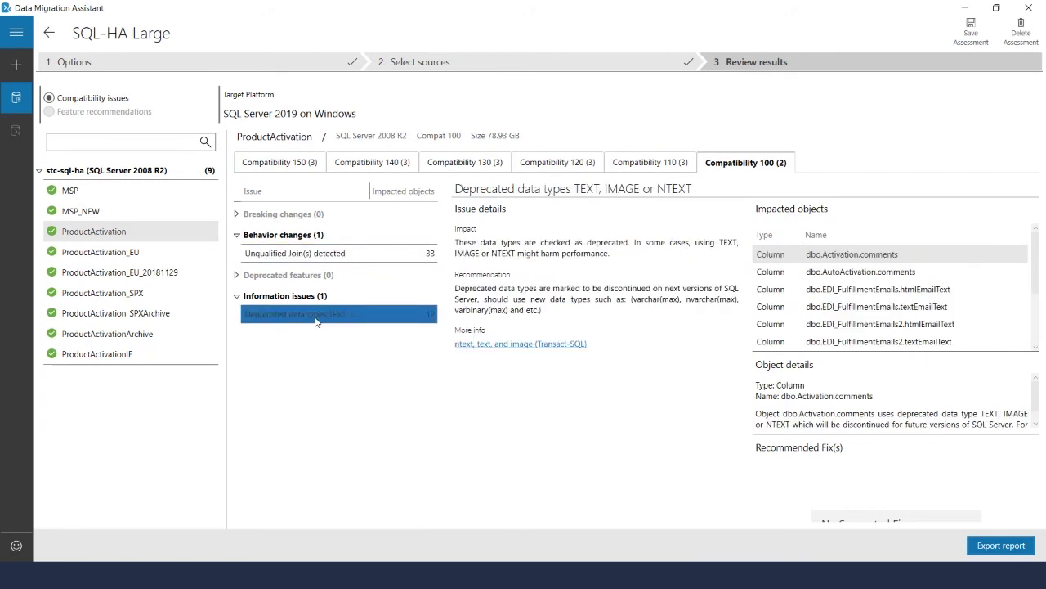
pyautogui.click(296, 255)
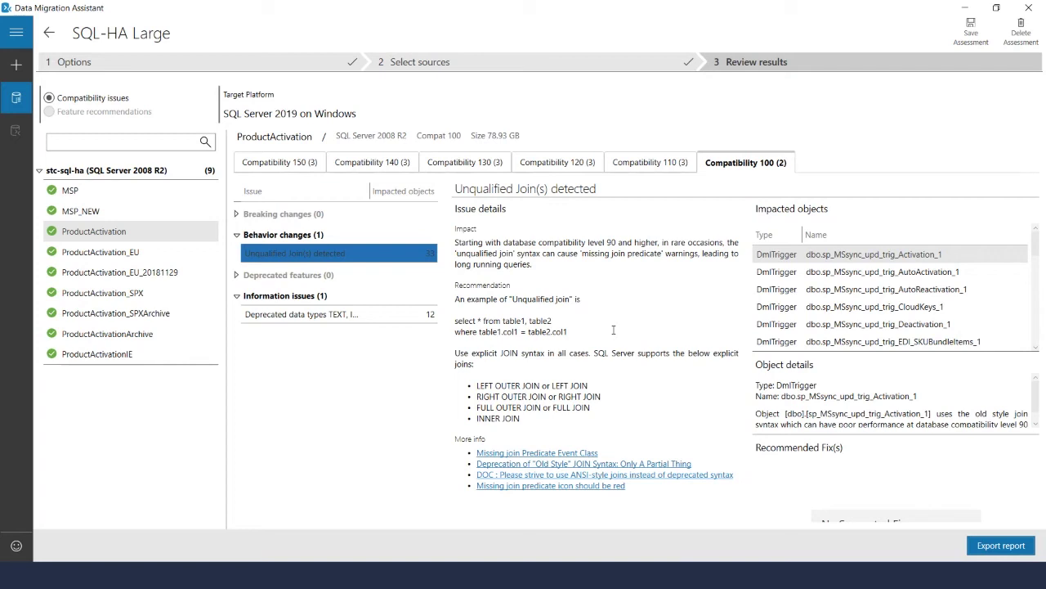
# Check the compatibility issues of the remaining databases, from ProductActivation_EU through ProductActivation_SPX and ProductActivationArchive to ProductActivationIE.
pyautogui.click(160, 253)
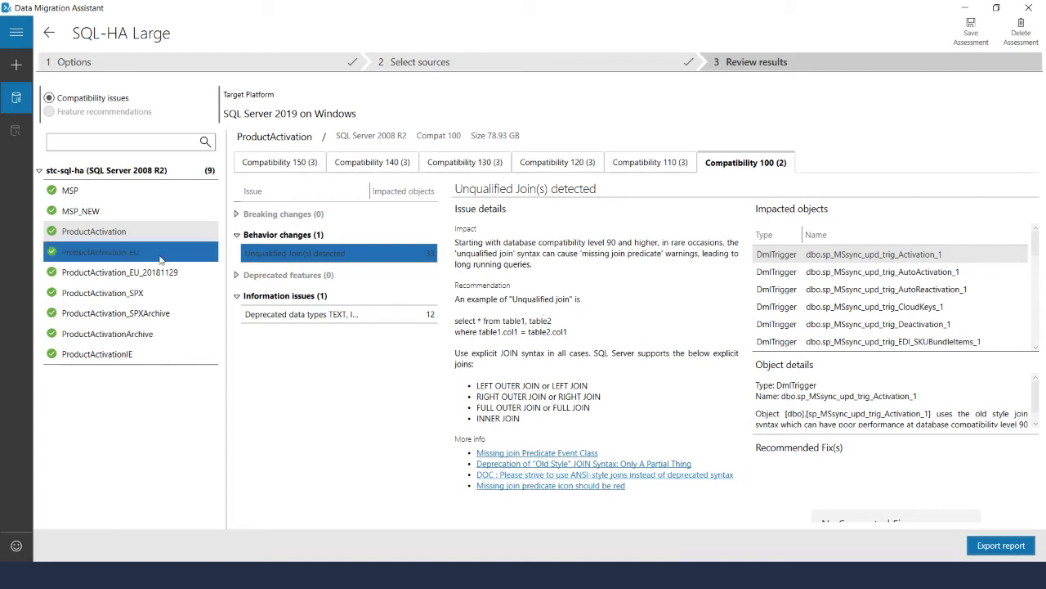
pyautogui.click(154, 270)
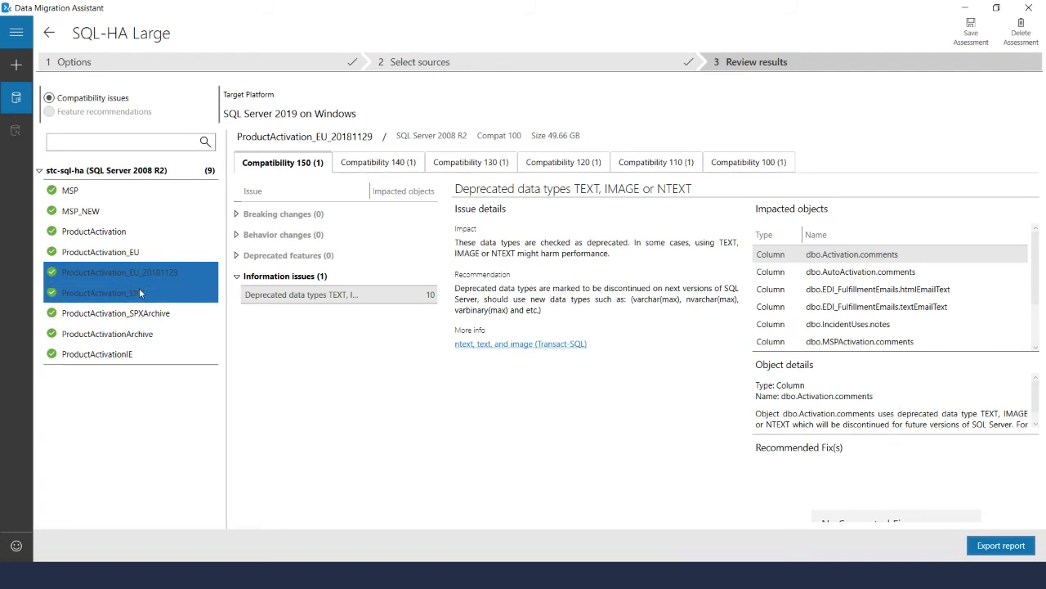
pyautogui.click(138, 295)
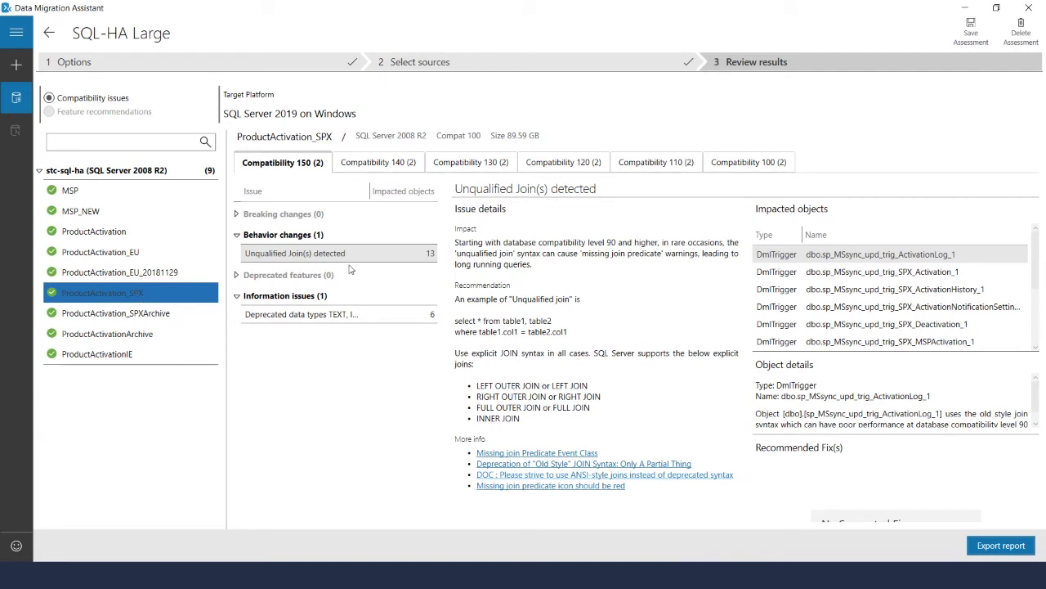
pyautogui.click(153, 318)
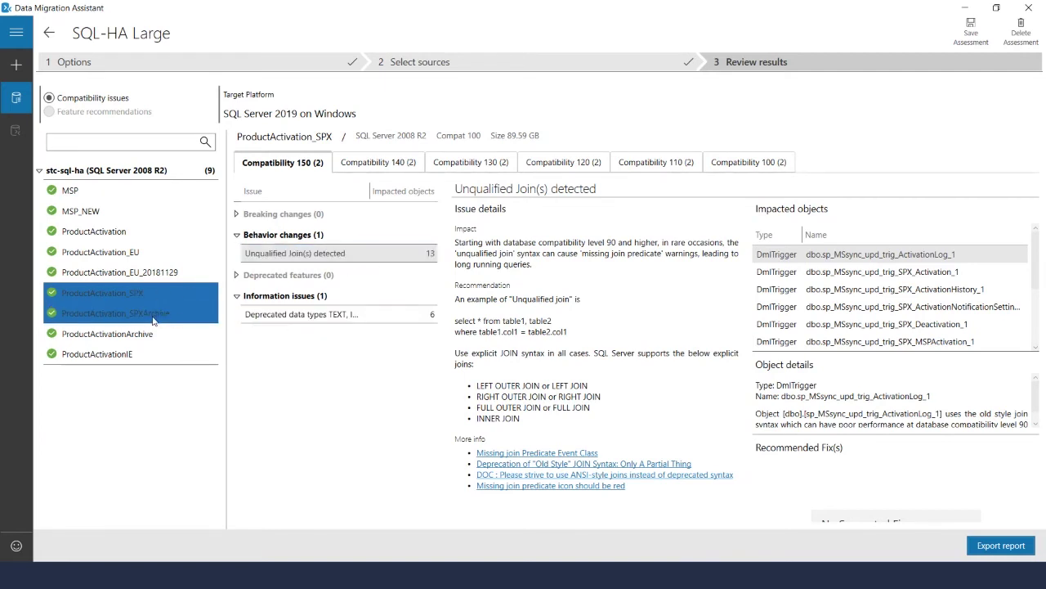
pyautogui.click(152, 329)
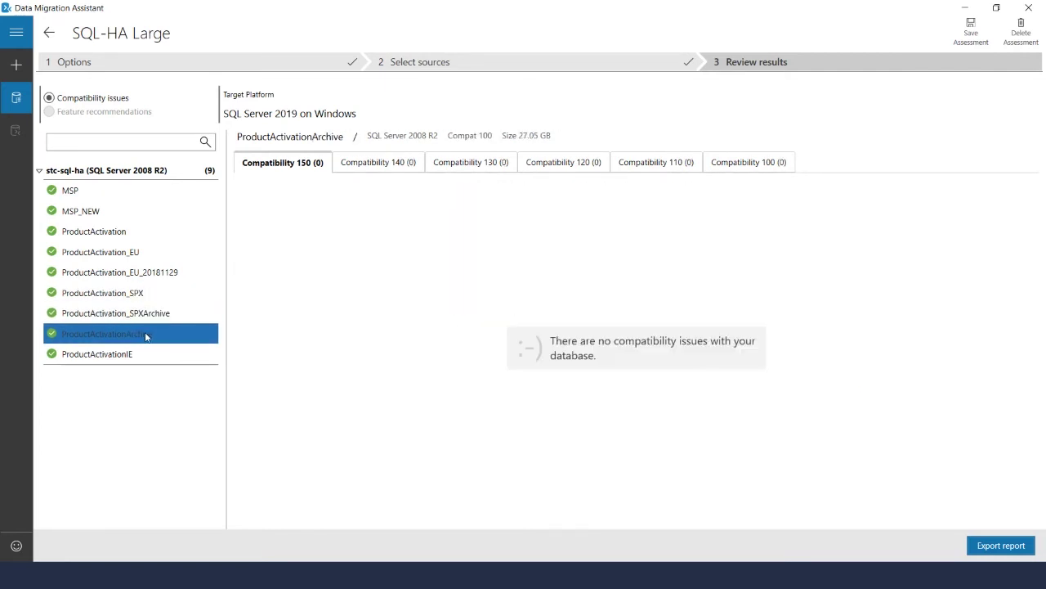
pyautogui.keyDown('shift'); pyautogui.click(130, 355); pyautogui.keyUp('shift')
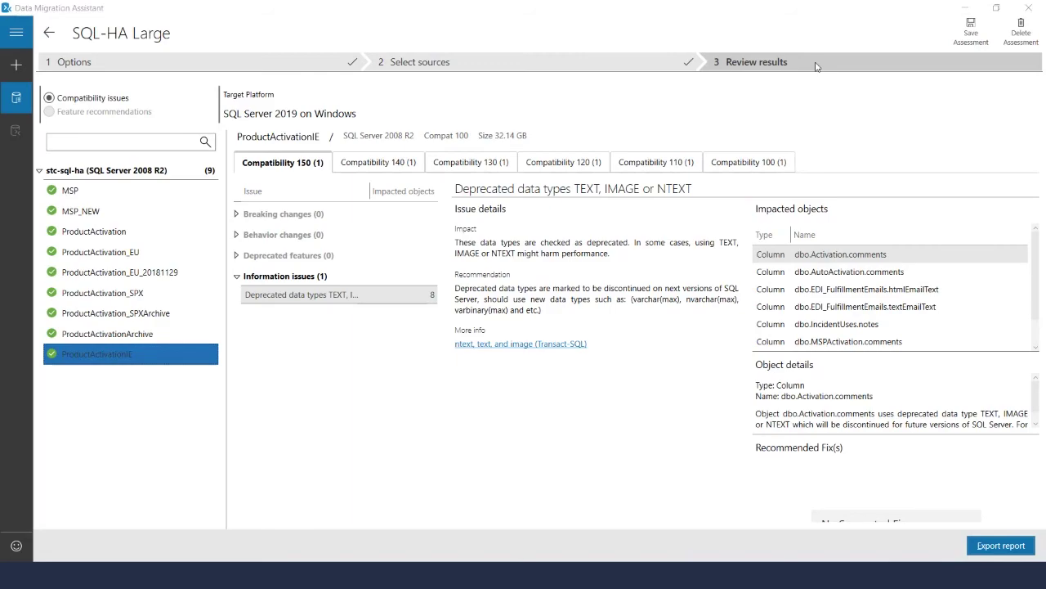
# Switch to the slide presentation and advance from the Demo slide to the Next Steps slide.
pyautogui.hotkey('alt', 'Tab')
pyautogui.hotkey('alt', 'Tab')
pyautogui.hotkey('alt', 'Tab')
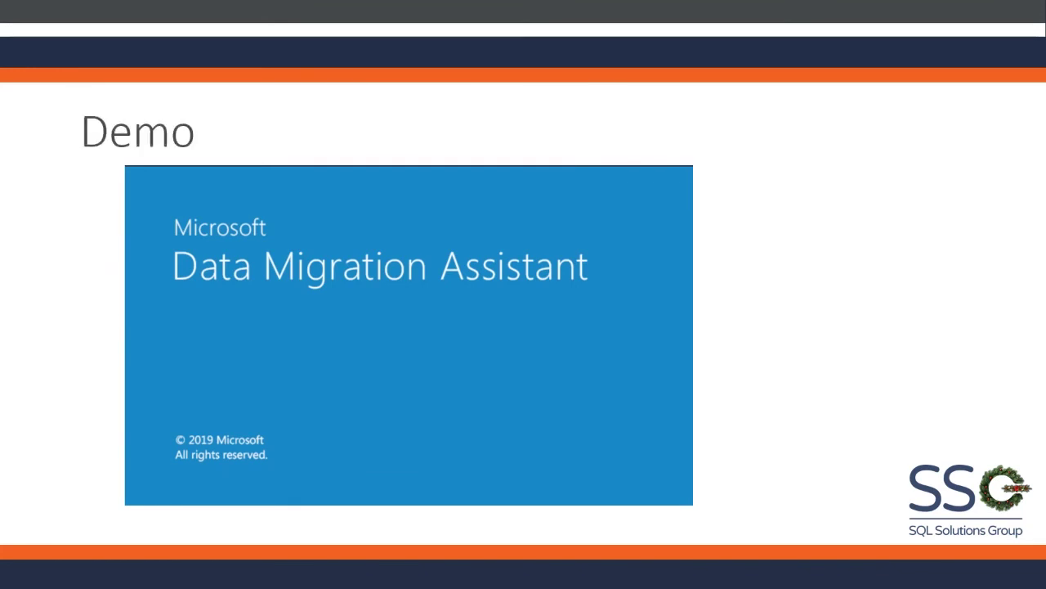
pyautogui.press('Right')
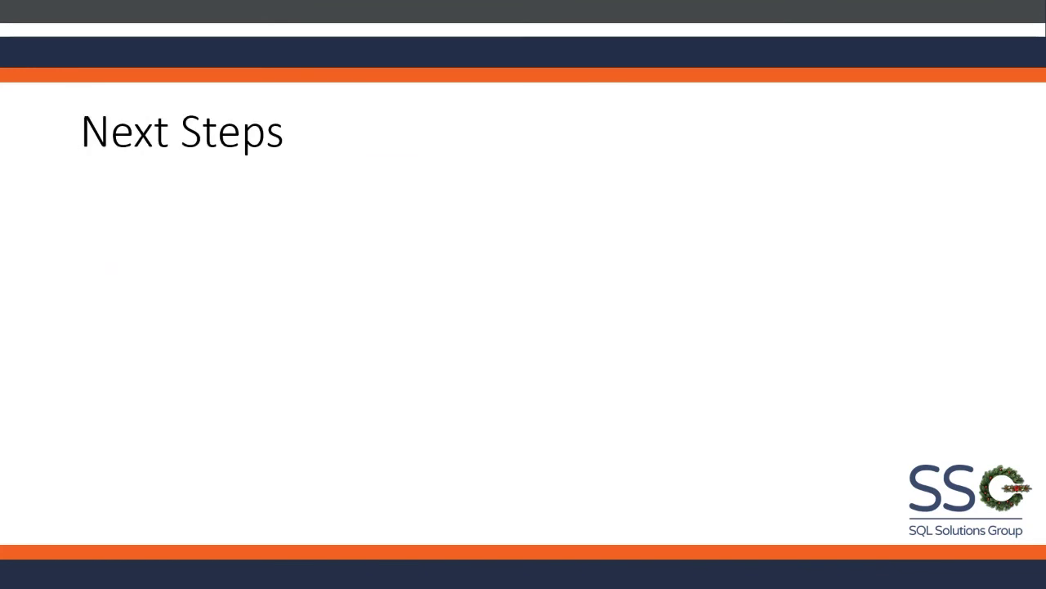